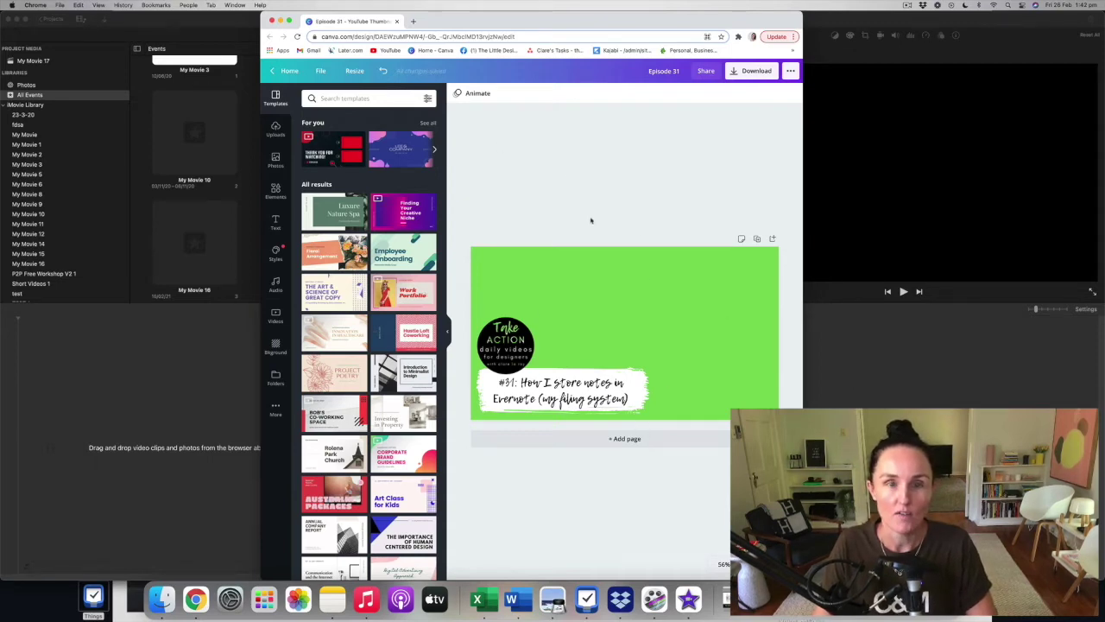
Step: Move and widen the browser window, and return from the open design to the Canva home page
drag(471, 16, 280, 25)
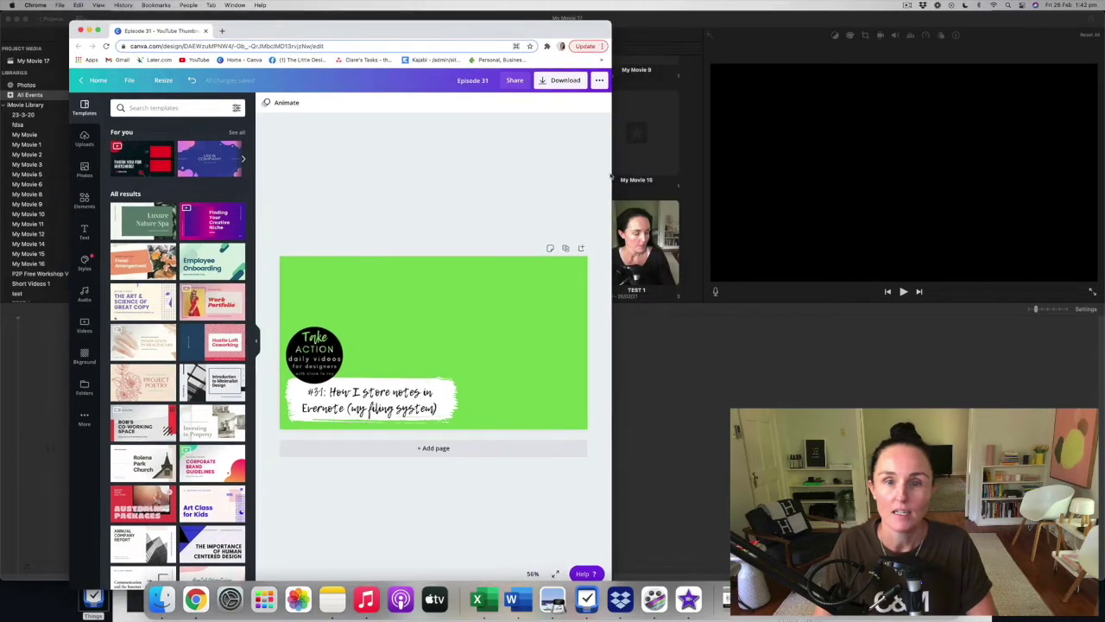
drag(611, 174, 813, 222)
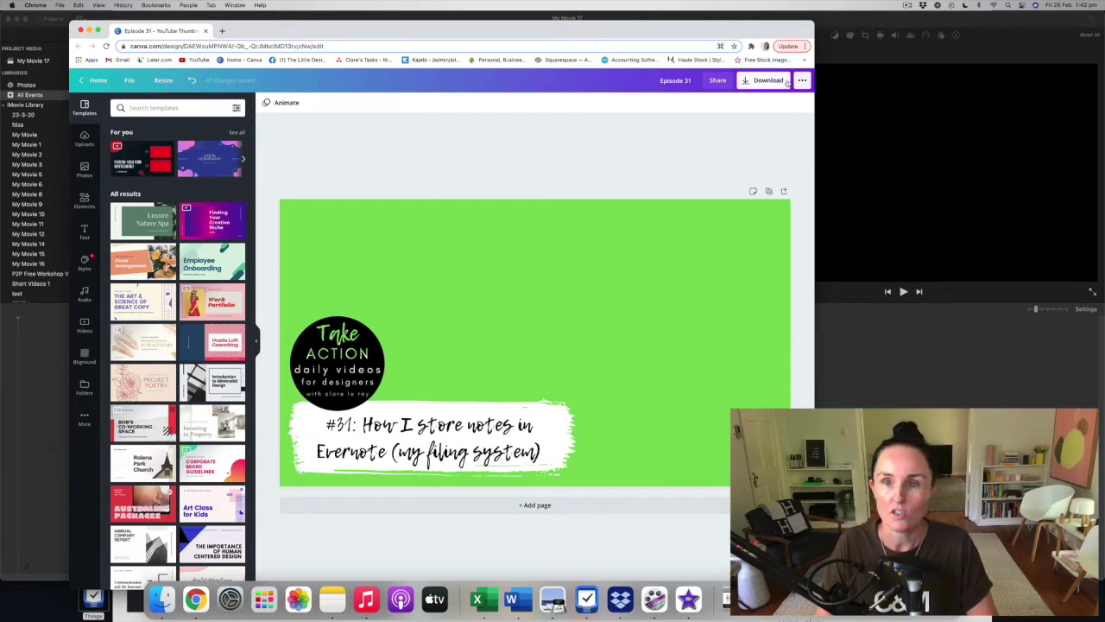
click(99, 81)
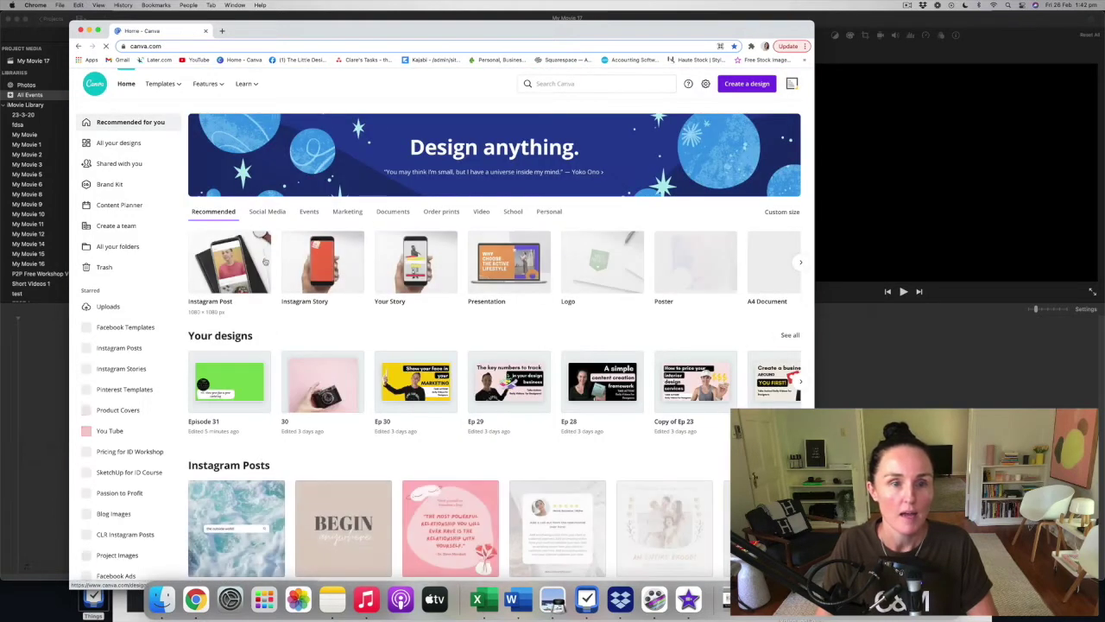
Step: Search the design types for "youtube" and create a new blank YouTube Thumbnail design
click(735, 86)
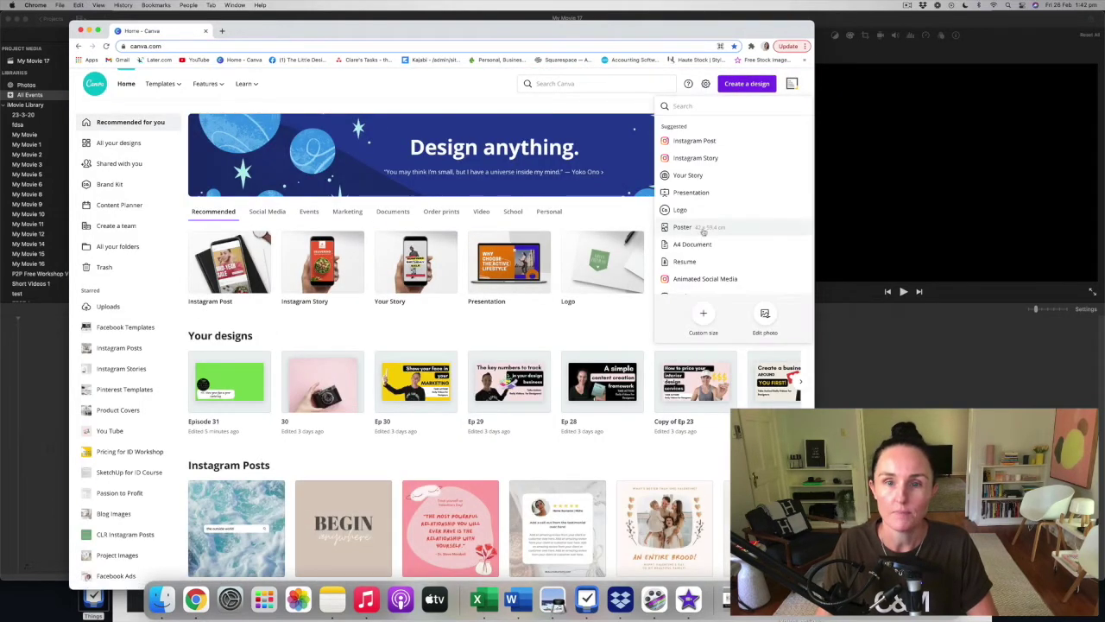
scroll(696, 193, down, 1)
scroll(696, 193, up, 1)
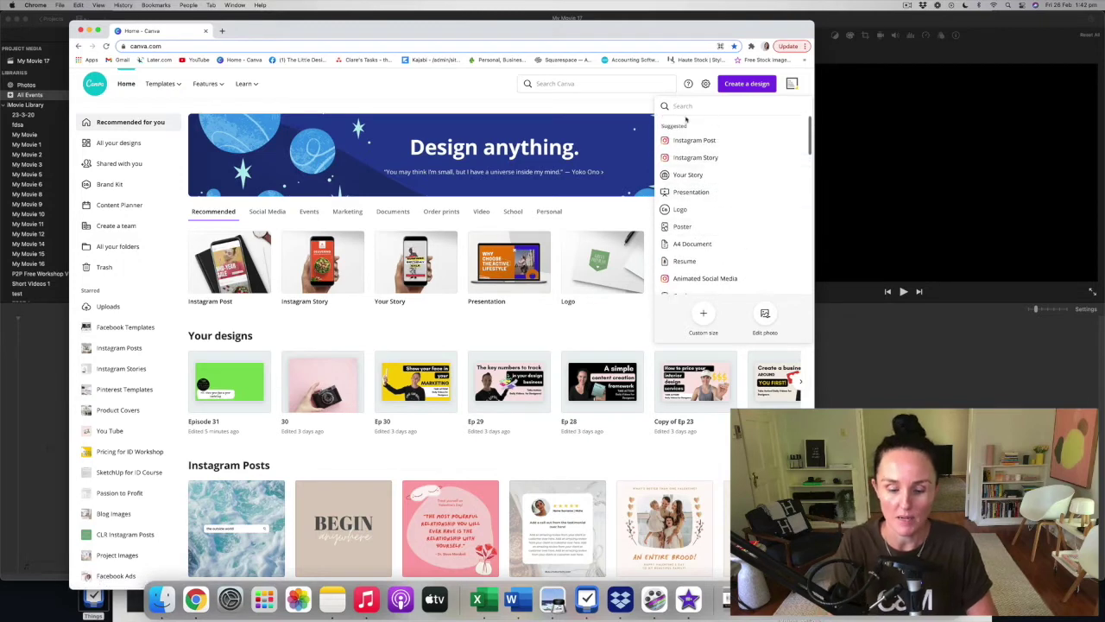
text(youtube)
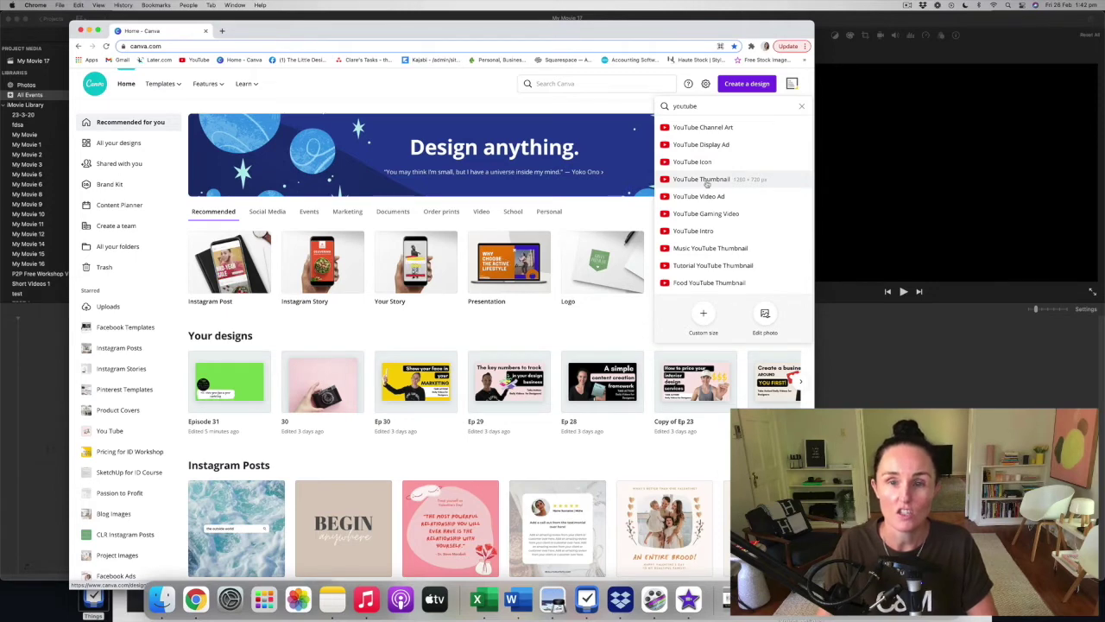
click(704, 179)
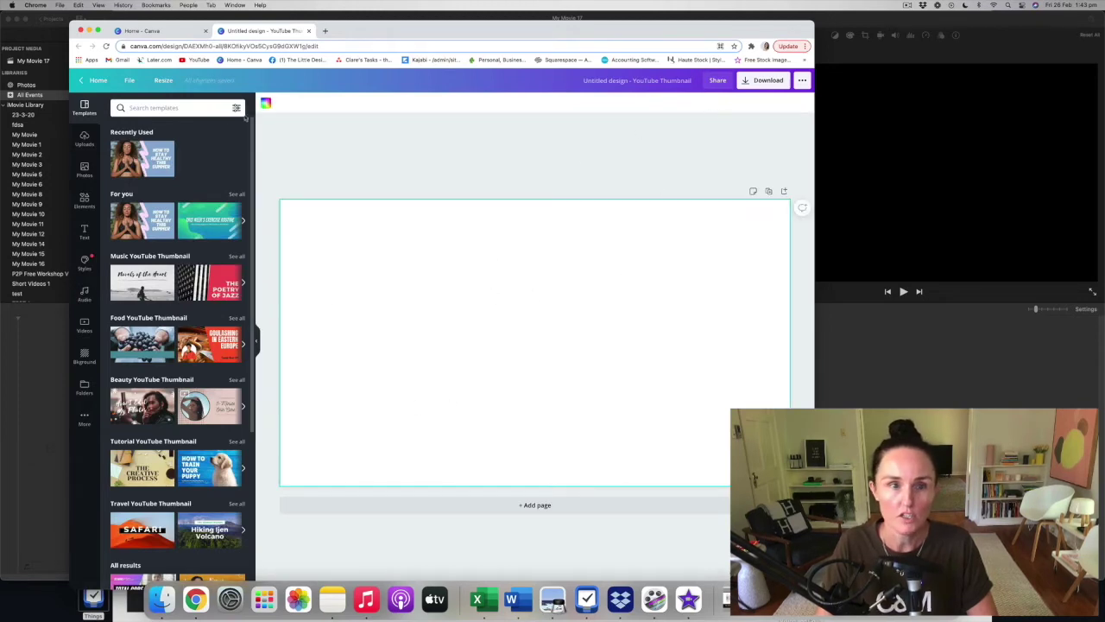
Step: Fill the blank thumbnail's background with the bright light green from the default colours
click(265, 103)
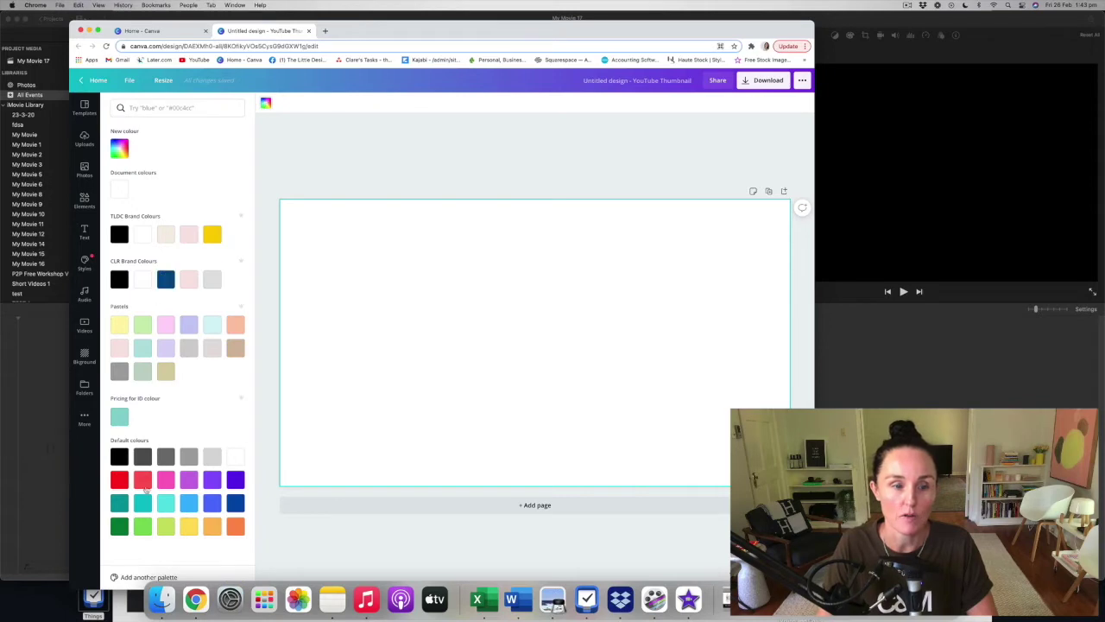
click(141, 527)
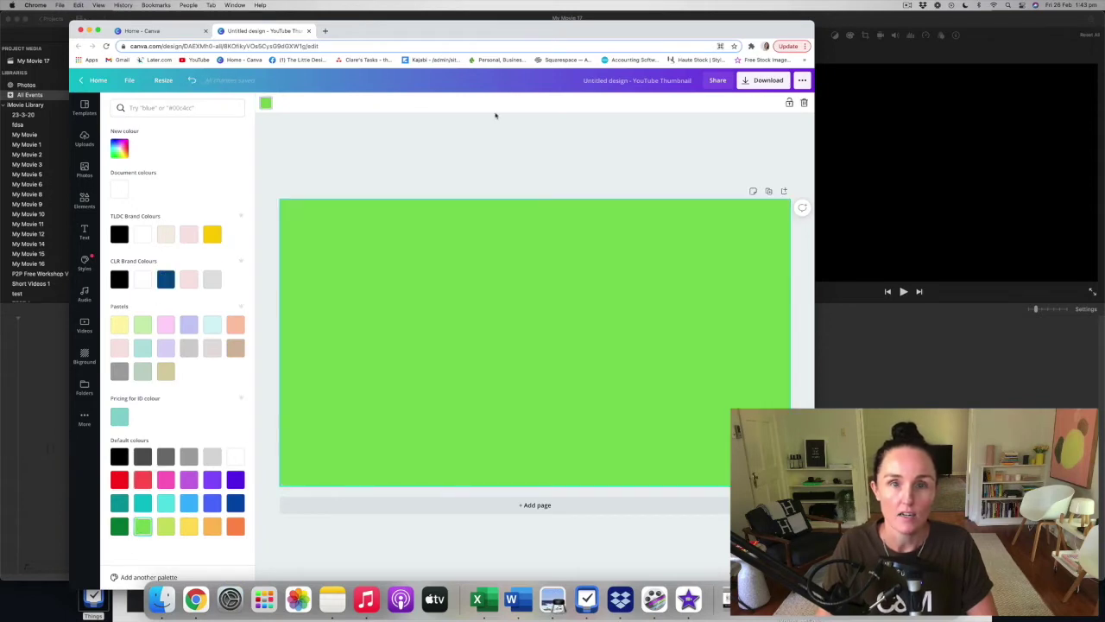
click(525, 181)
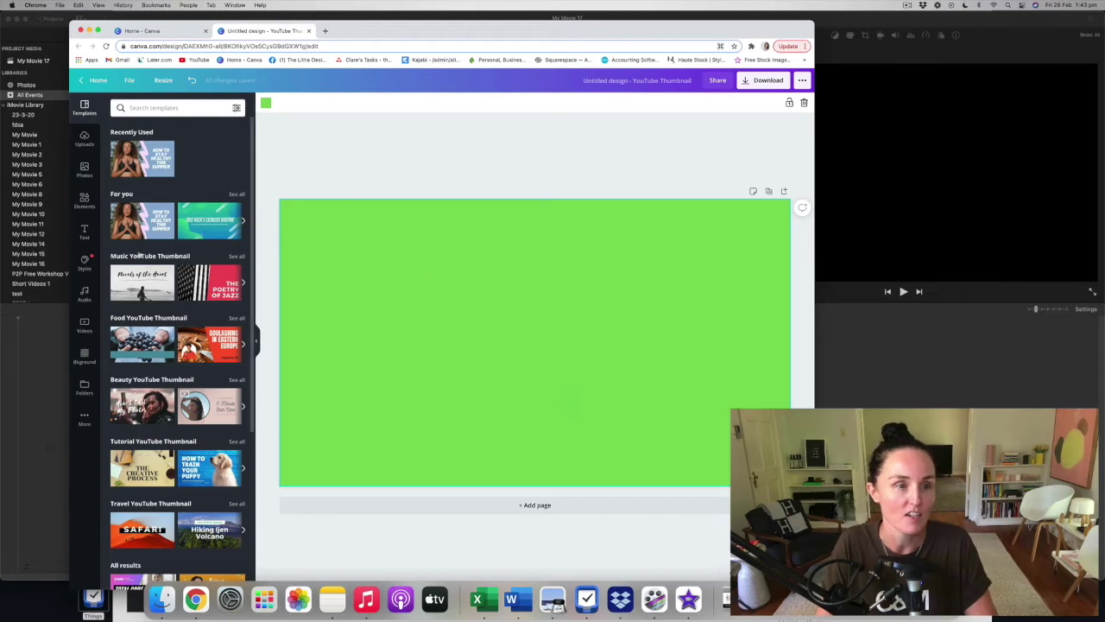
click(357, 144)
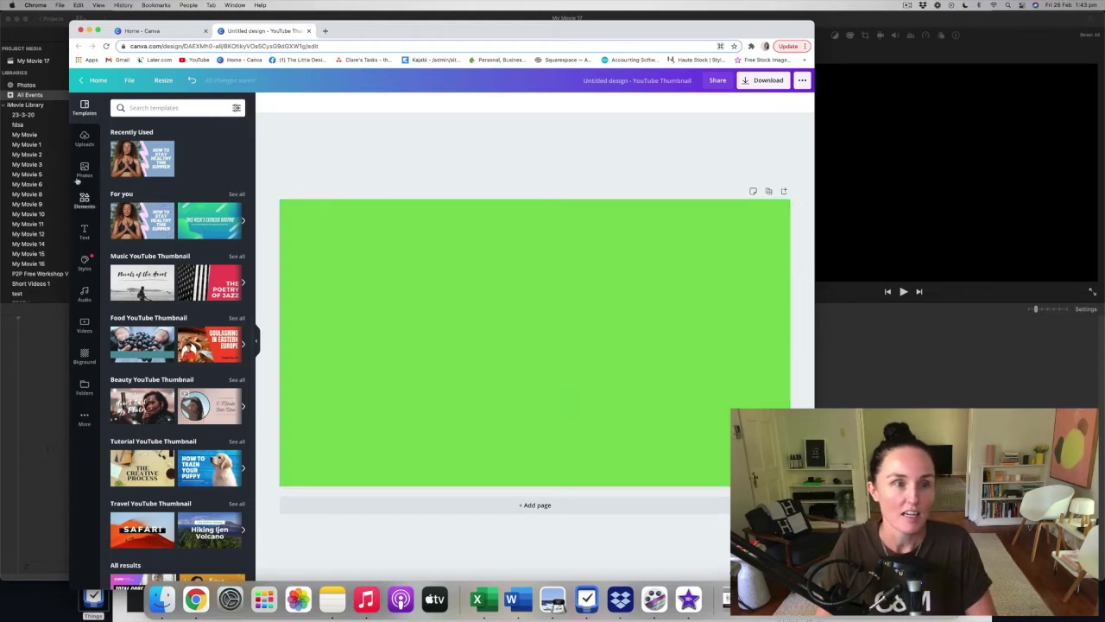
Step: Add a heading to the green page reading "Here's your heading..."
click(84, 230)
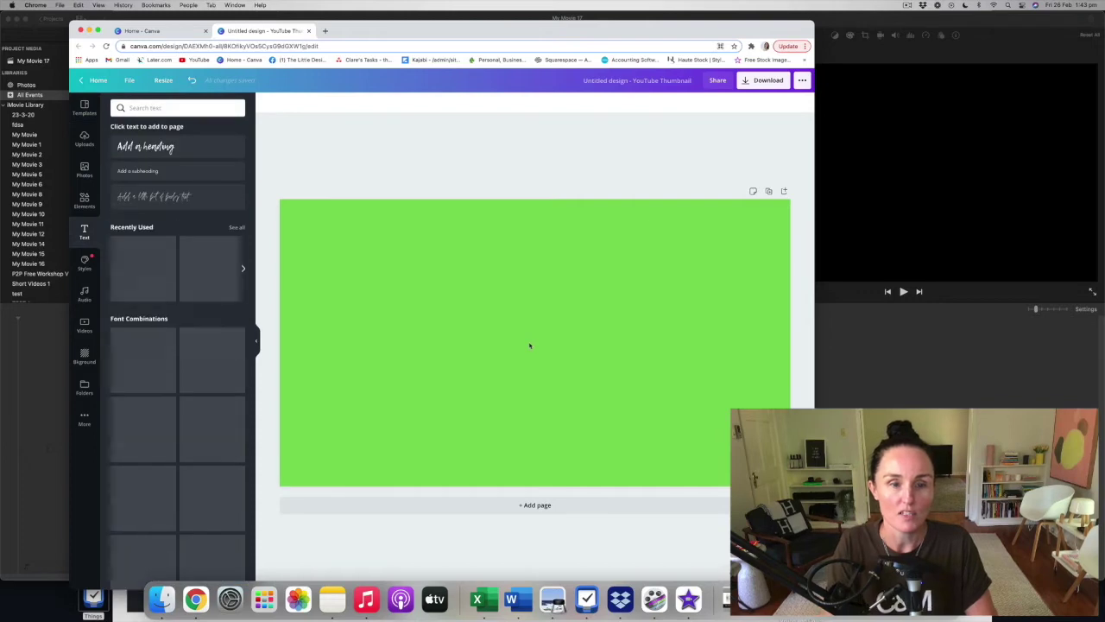
click(168, 149)
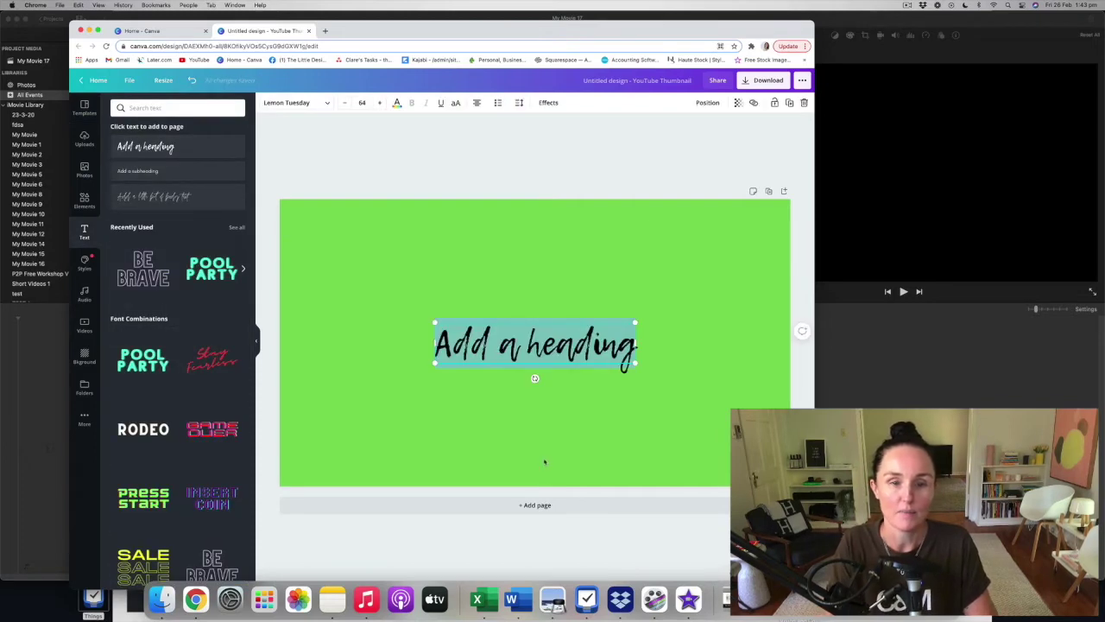
text(Here's oy)
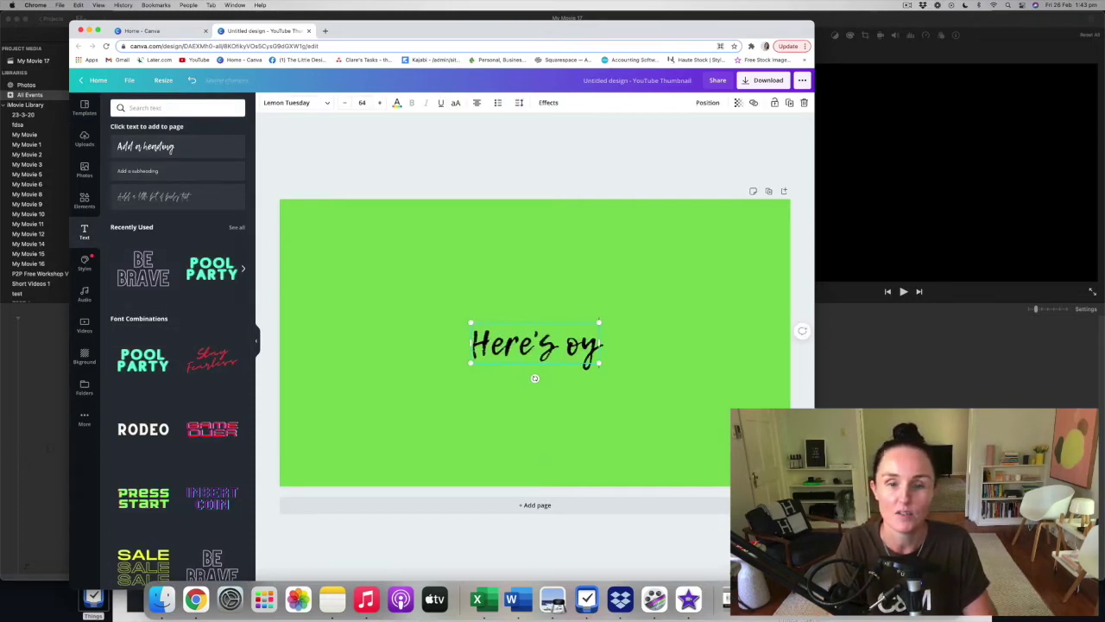
key(BackSpace)
key(BackSpace)
text(you)
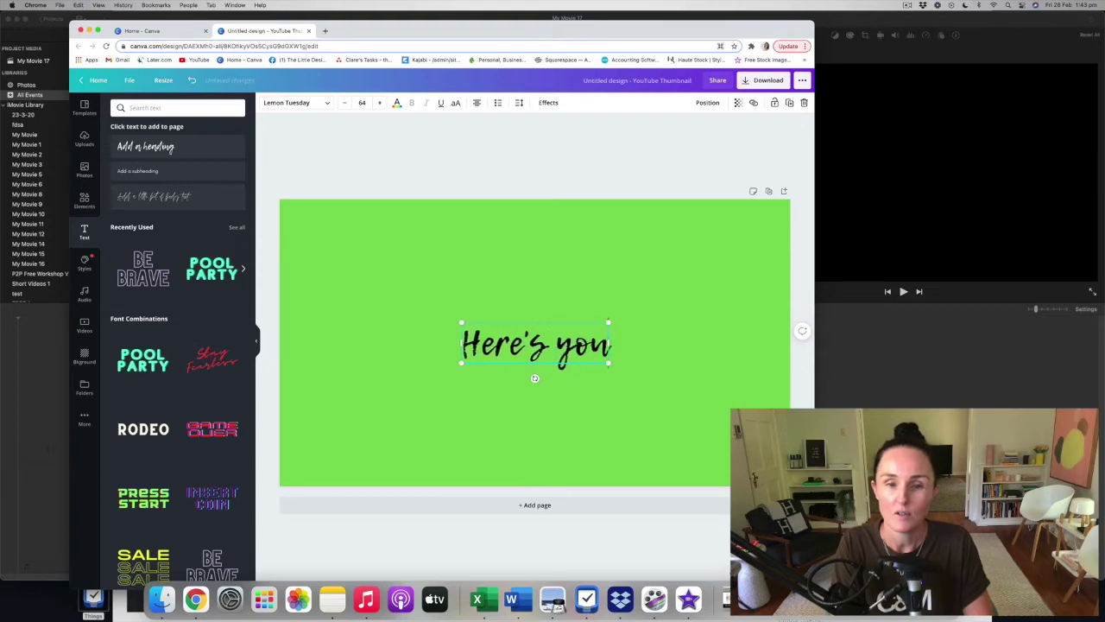
text(r heading...)
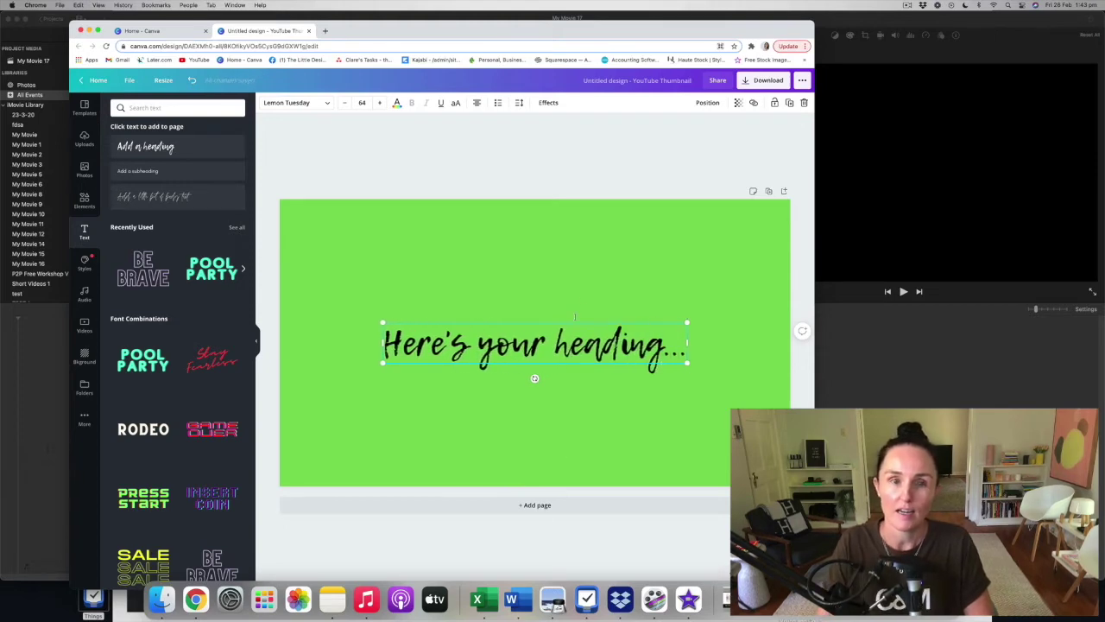
click(560, 182)
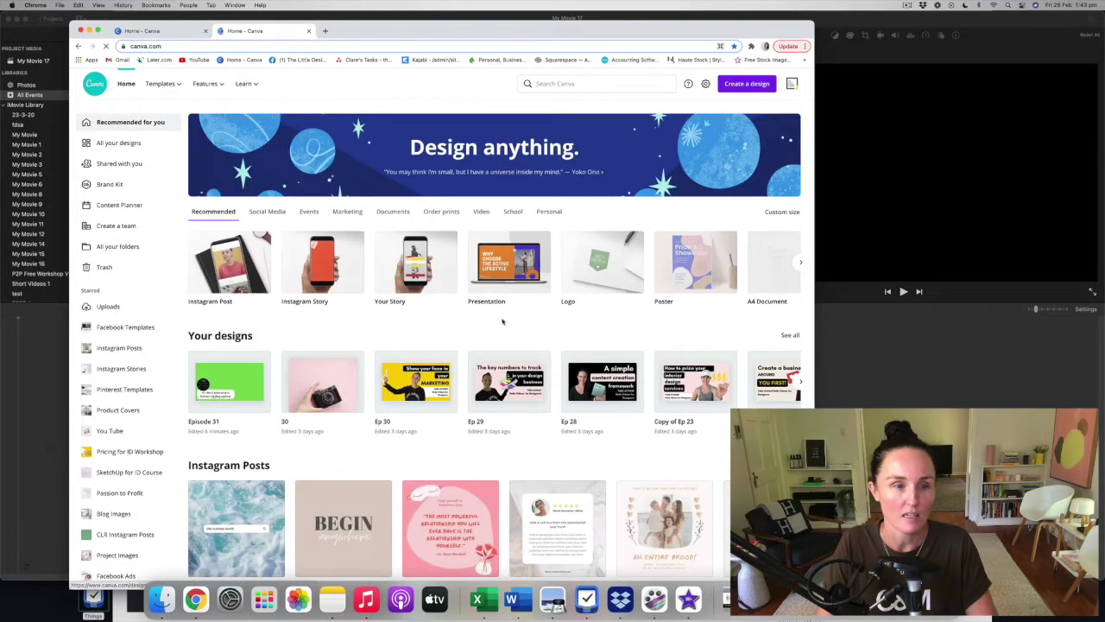
Step: Open the Episode 31 design from all your designs and inspect its brush-stroke graphic, title text and green background
click(120, 142)
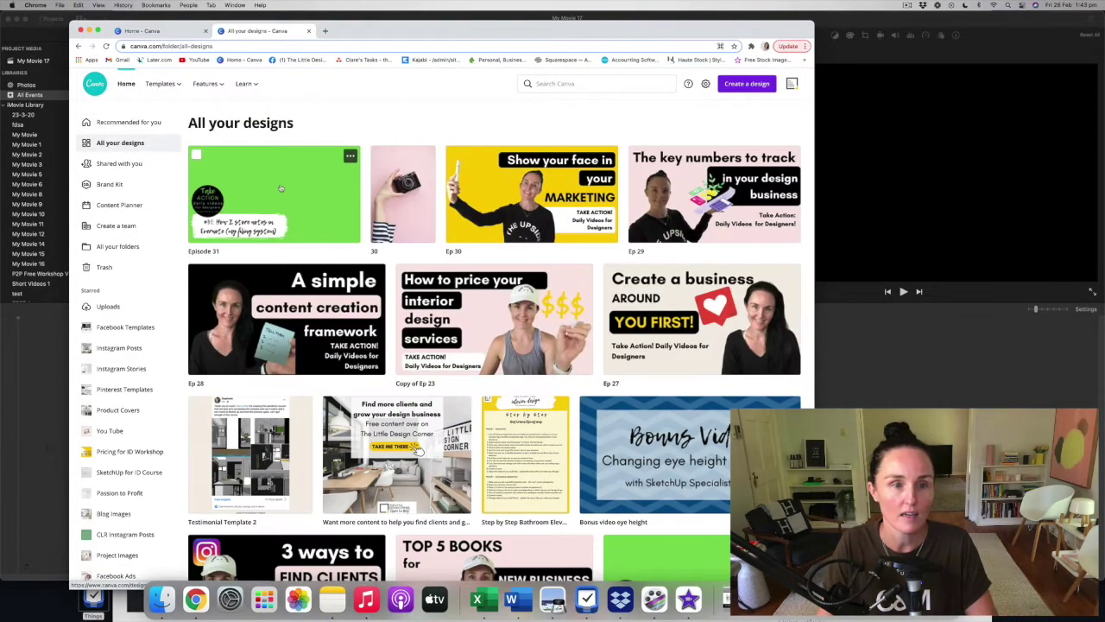
click(347, 217)
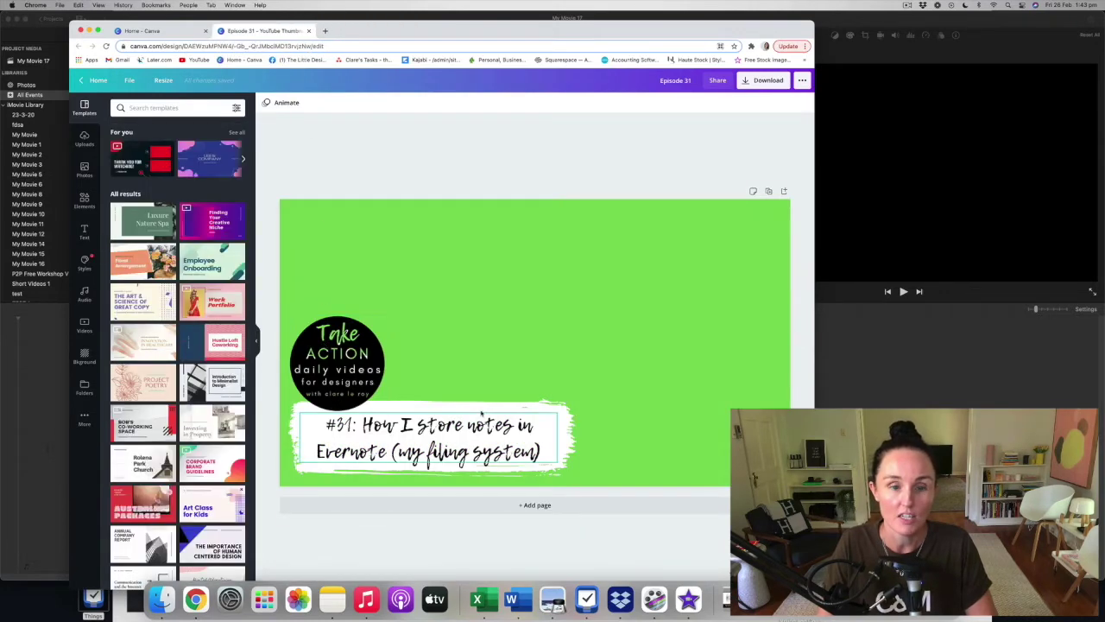
click(517, 416)
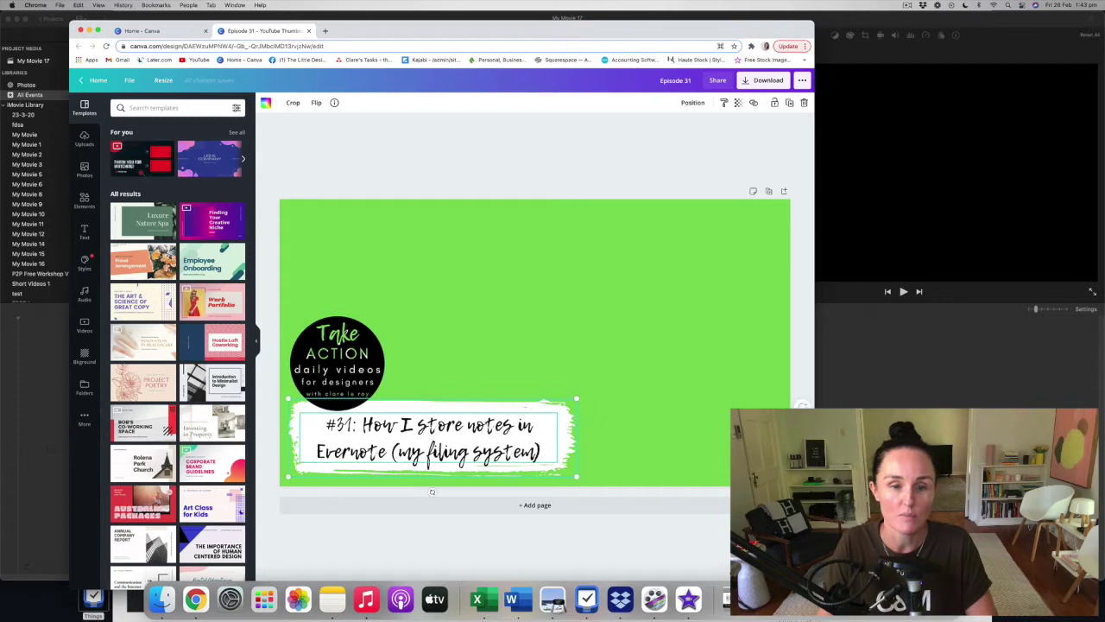
click(84, 199)
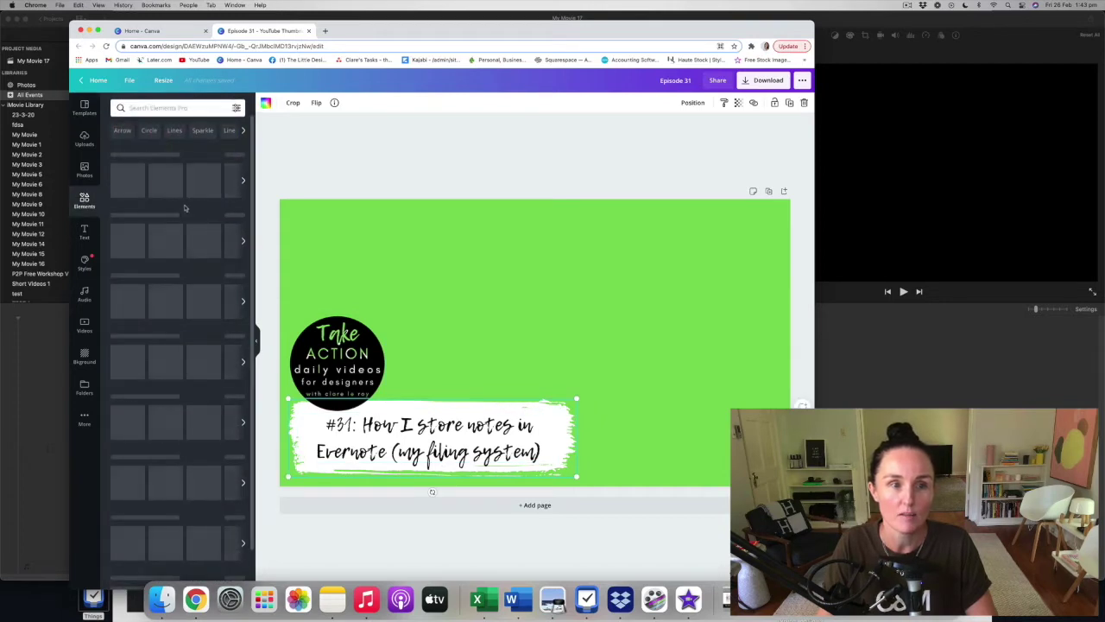
click(432, 441)
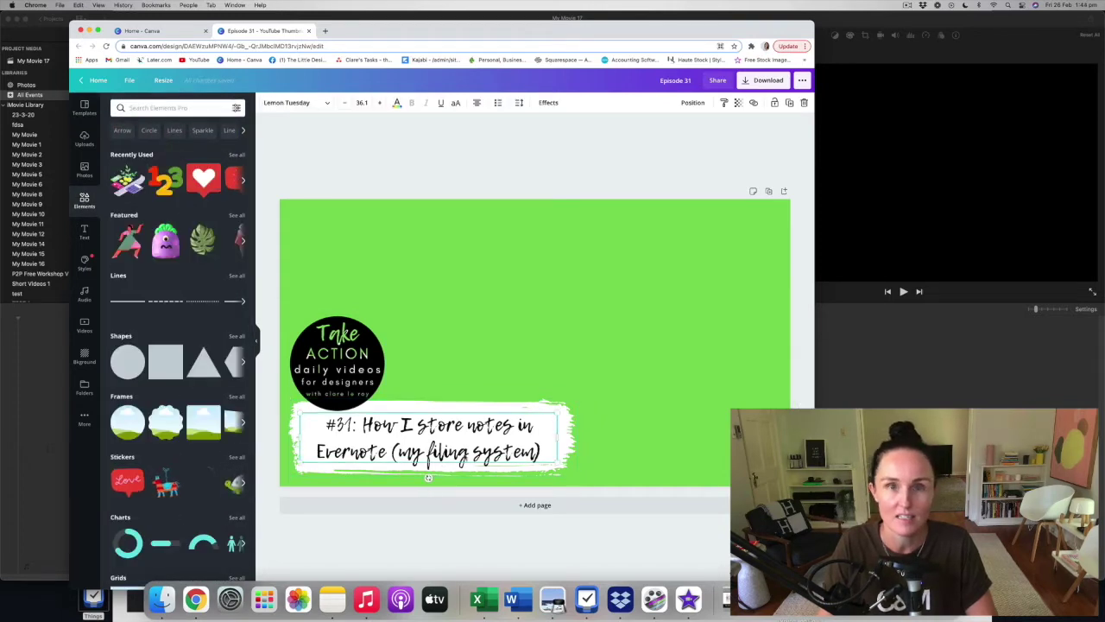
click(497, 170)
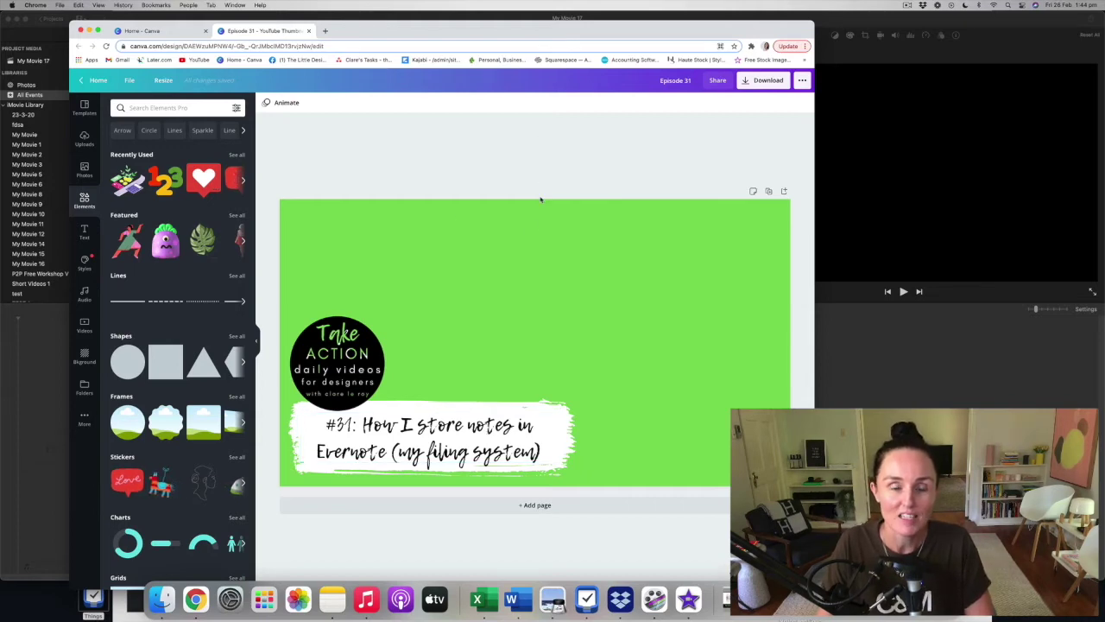
click(490, 204)
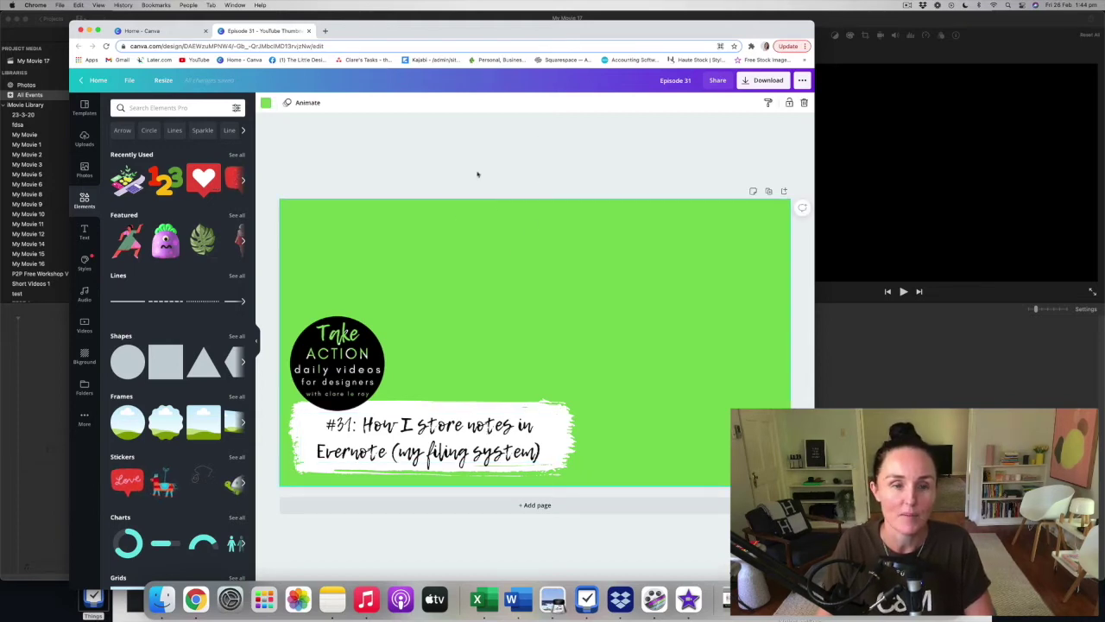
Step: Download the Episode 31 design as a PNG at size 1 and minimise the browser window
click(763, 79)
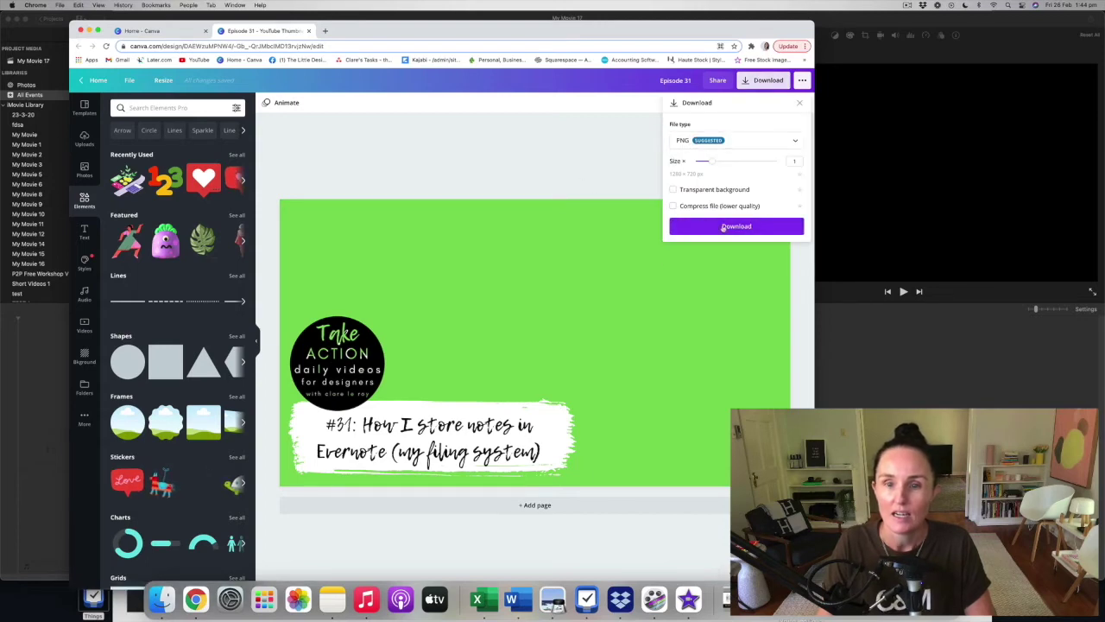
click(723, 227)
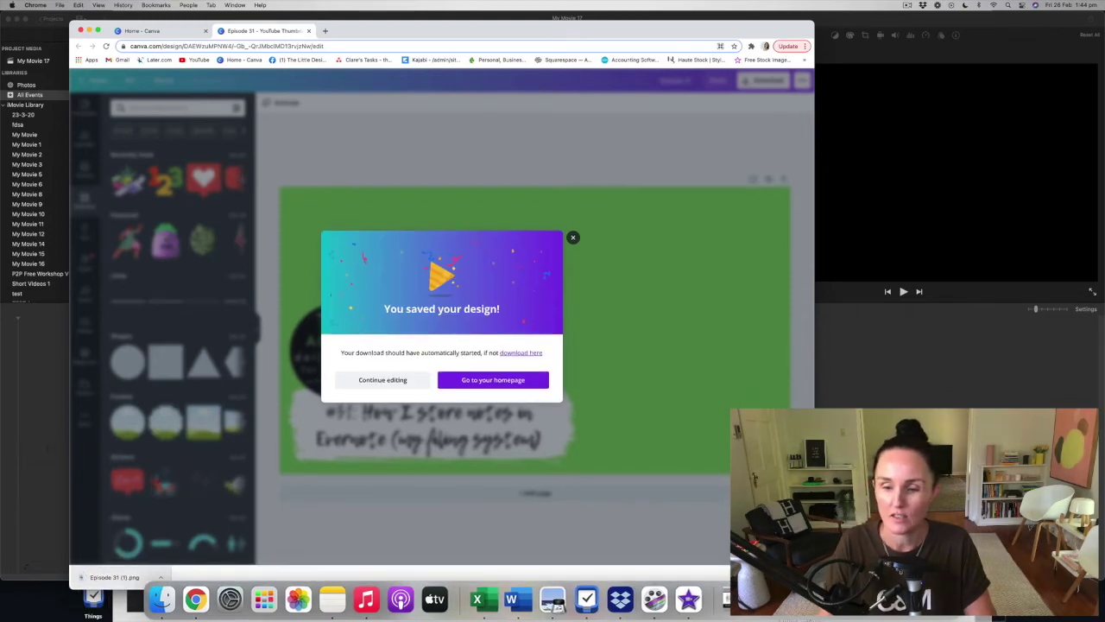
key(super+m)
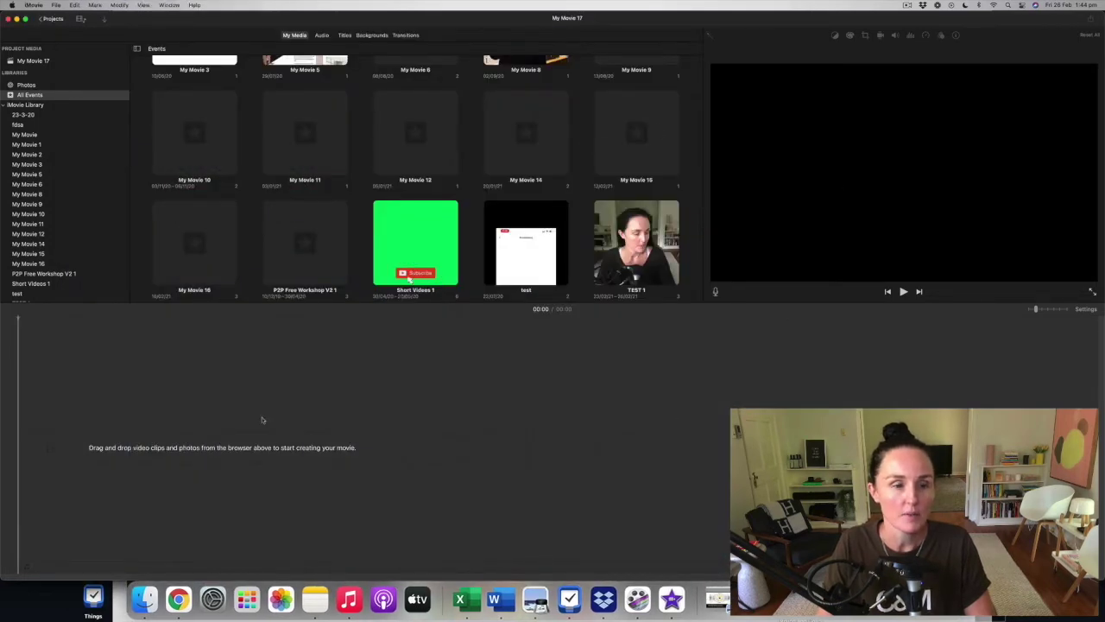
Step: Find "Ep 31 How I use Evernote in 2021.mp4" on the Desktop in Finder and place it in the empty iMovie timeline
click(144, 598)
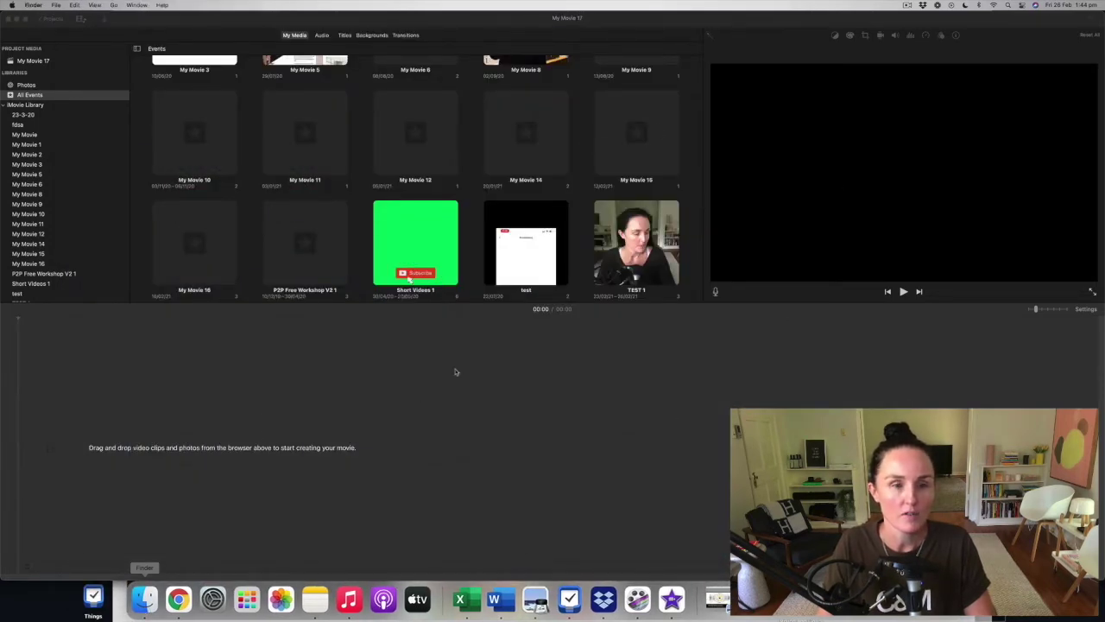
click(108, 347)
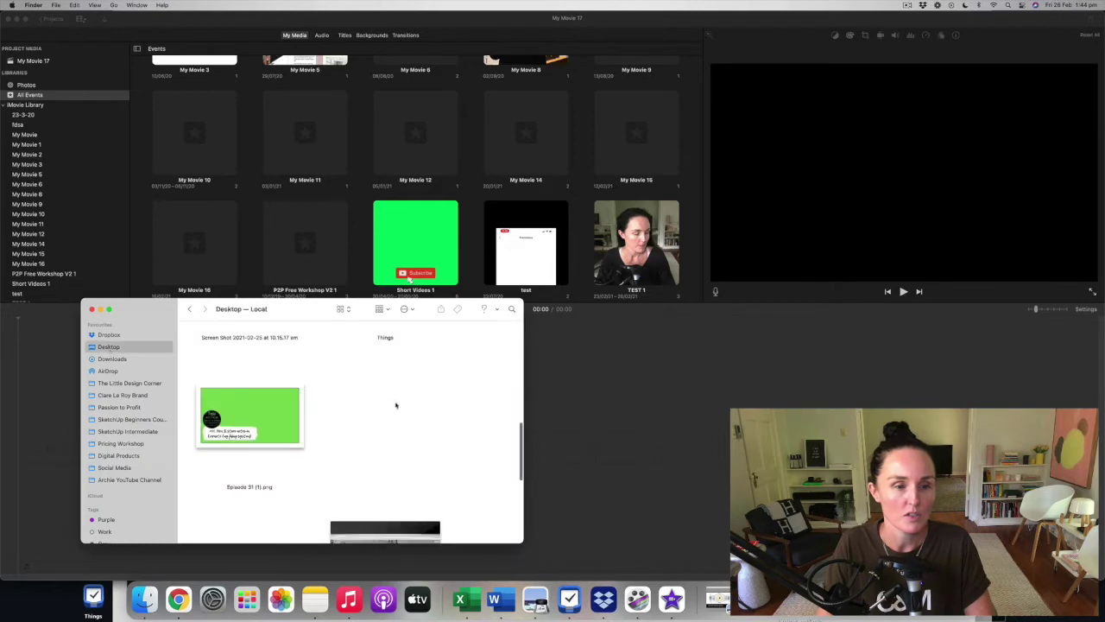
scroll(395, 405, up, 2)
scroll(388, 415, down, 6)
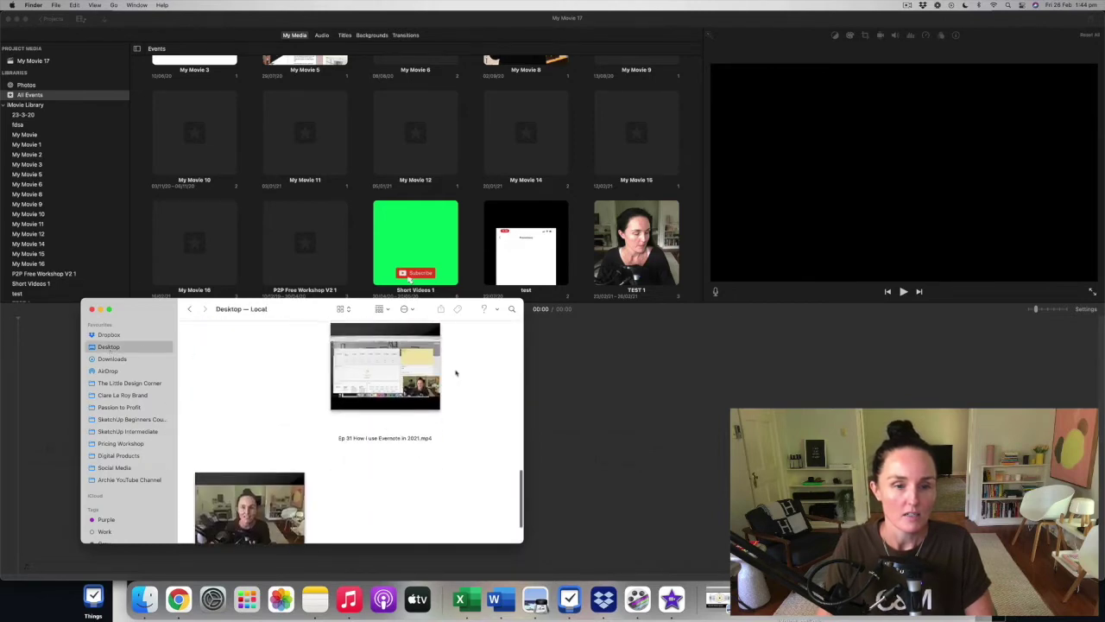
scroll(409, 399, down, 2)
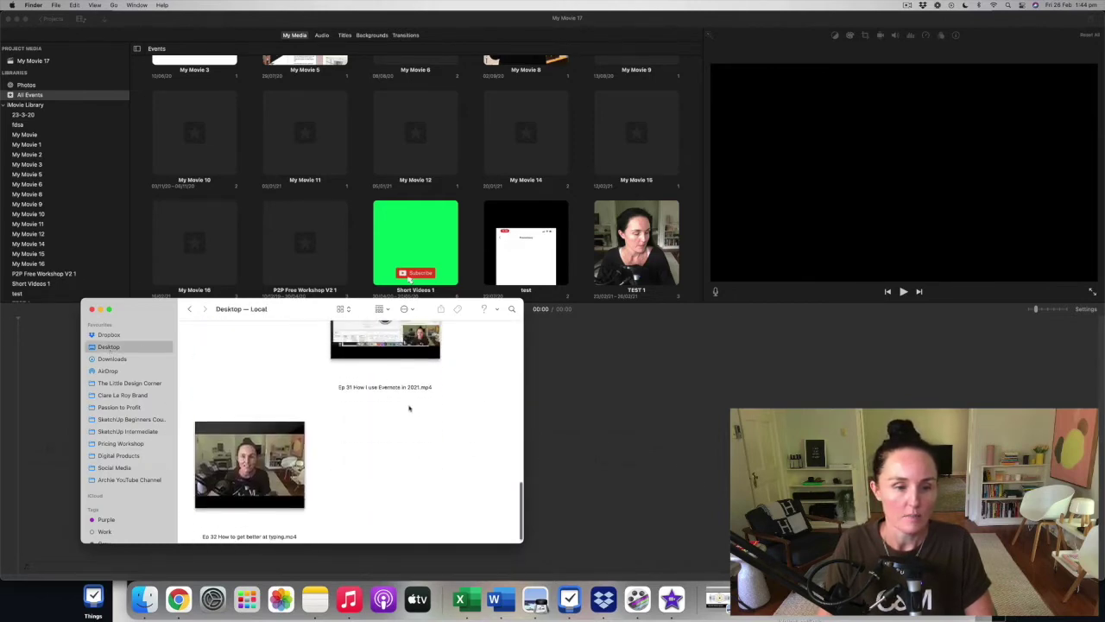
scroll(417, 394, up, 3)
click(411, 377)
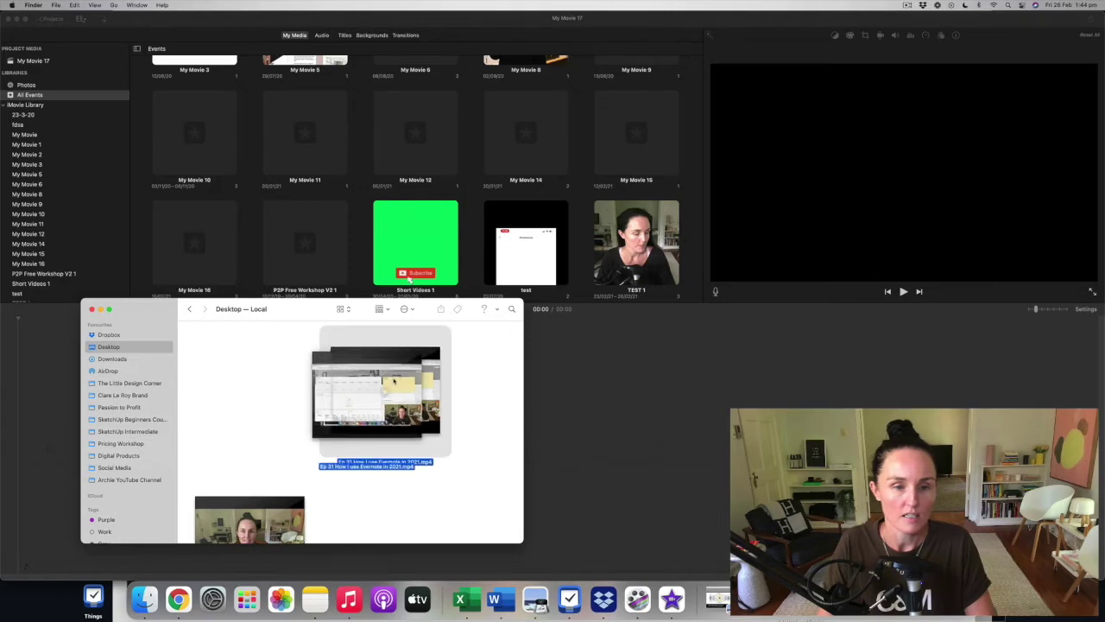
scroll(397, 380, down, 2)
scroll(395, 379, up, 2)
drag(366, 380, 38, 438)
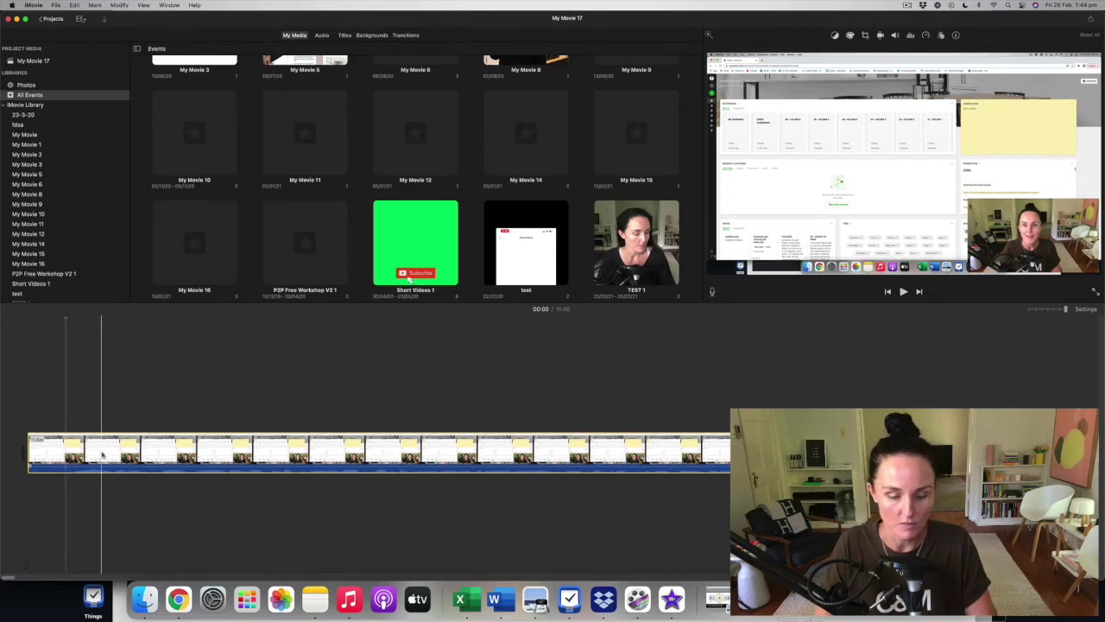
Step: Split the Evernote video clip shortly after its start and delete the short opening piece
click(68, 455)
key(super+b)
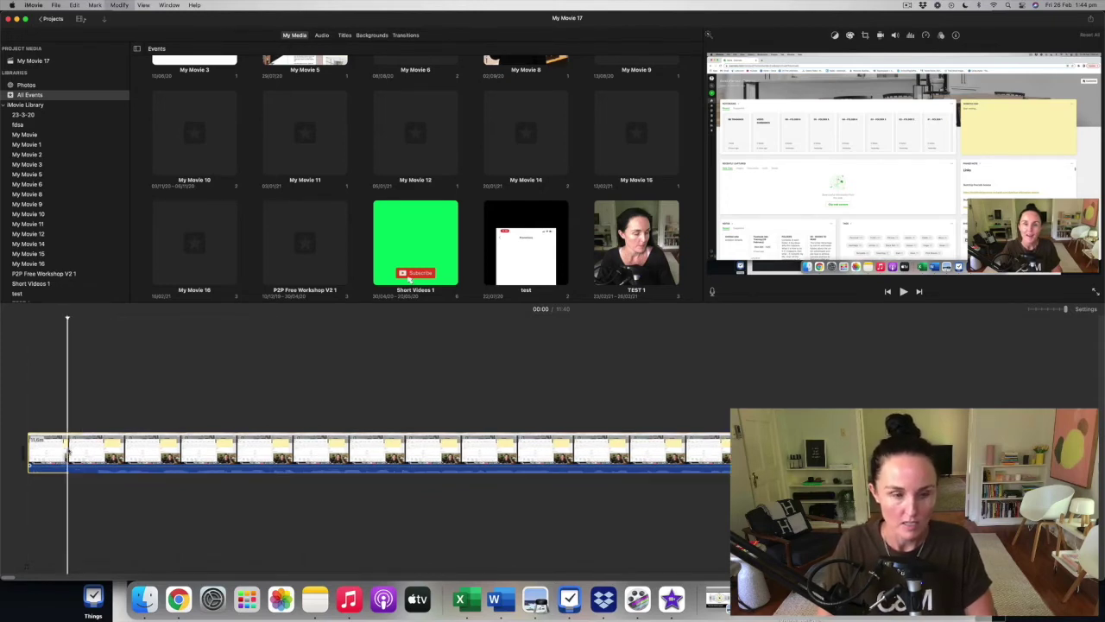
key(Delete)
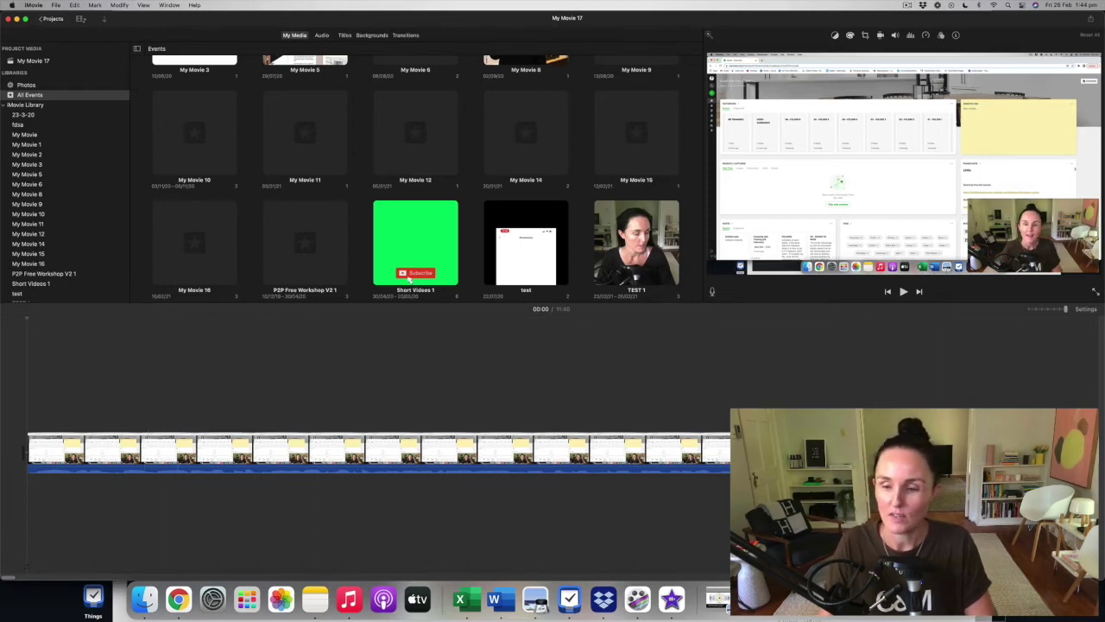
Step: Place the downloaded Episode 31 title PNG above the Evernote video near the timeline's start and play that section
click(1023, 599)
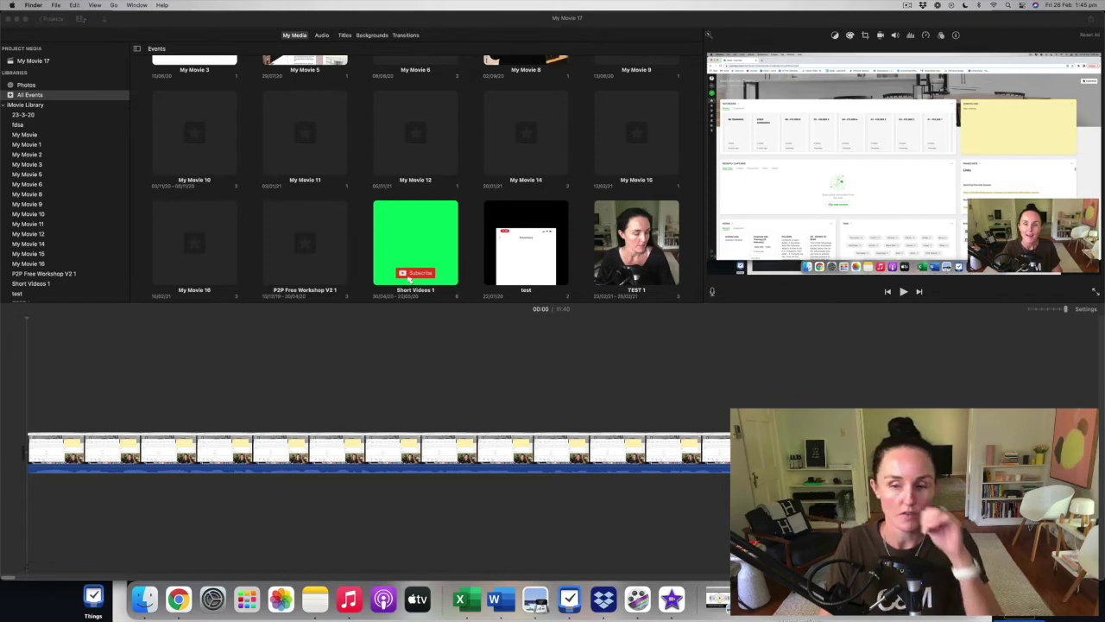
drag(438, 371, 369, 415)
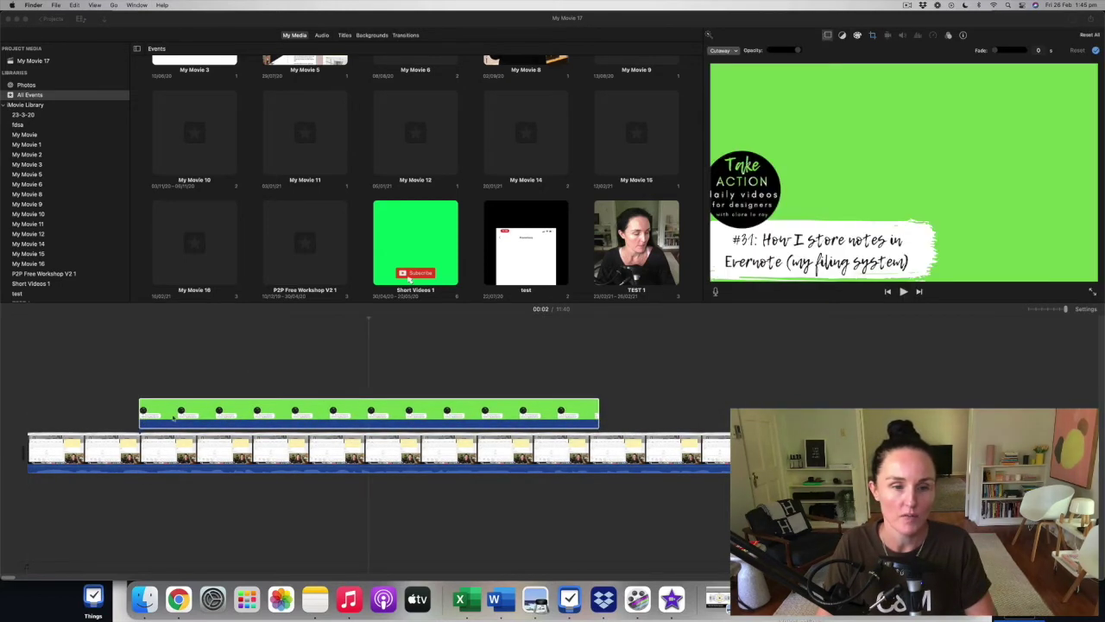
click(119, 422)
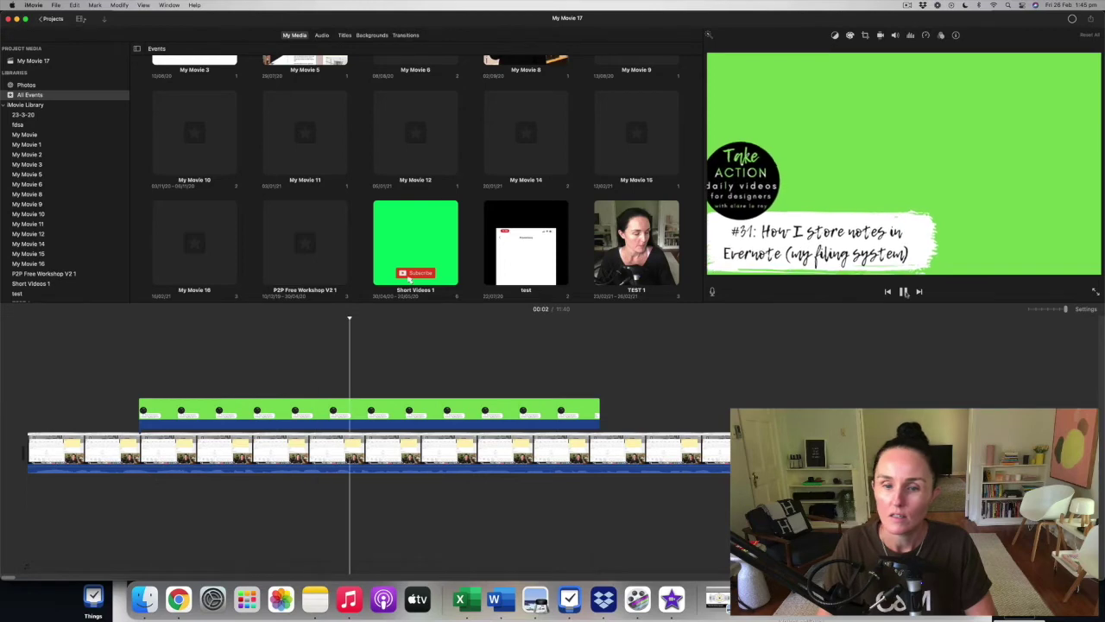
Step: Shift the title graphic progressively later along the timeline, playing the Evernote video to find the moment for the title
drag(486, 426, 779, 421)
scroll(469, 423, left, 3)
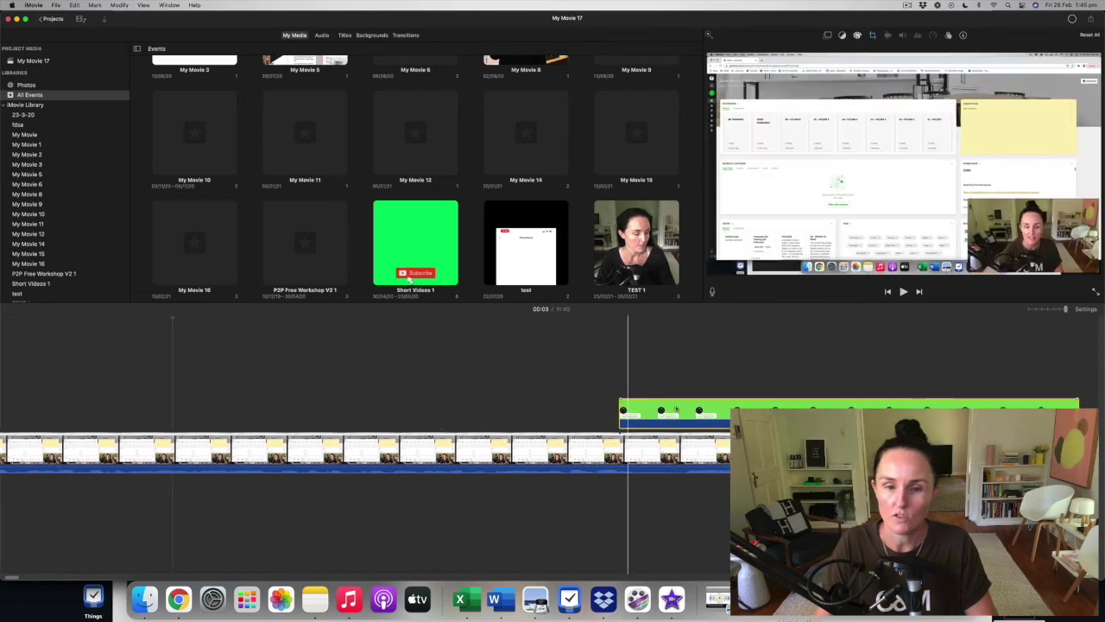
click(337, 449)
key(space)
scroll(987, 352, right, 5)
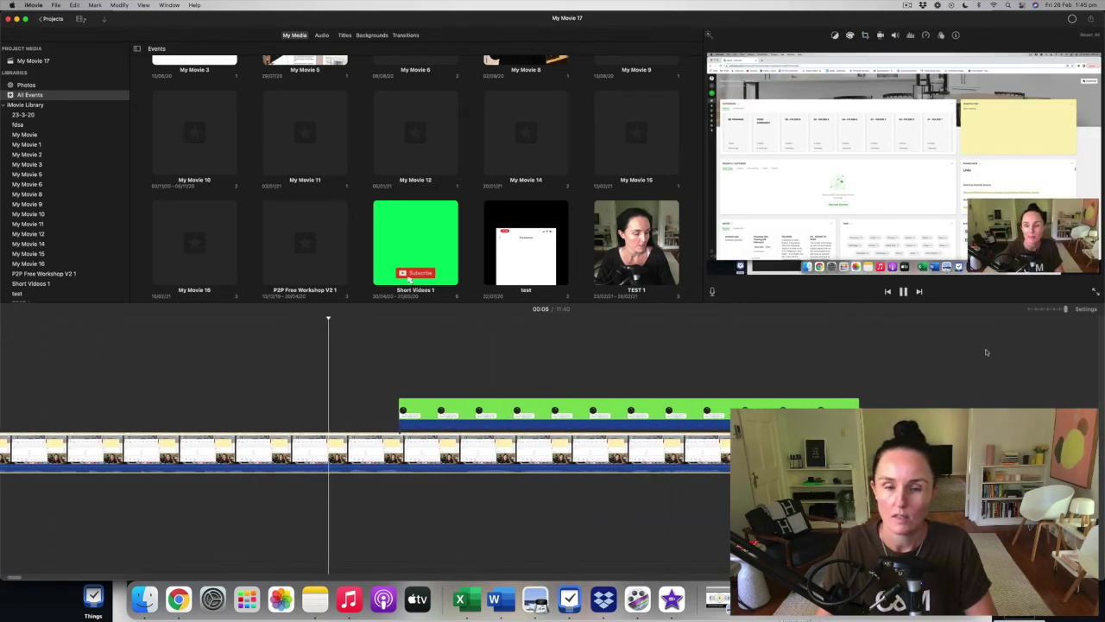
scroll(987, 353, right, 5)
key(space)
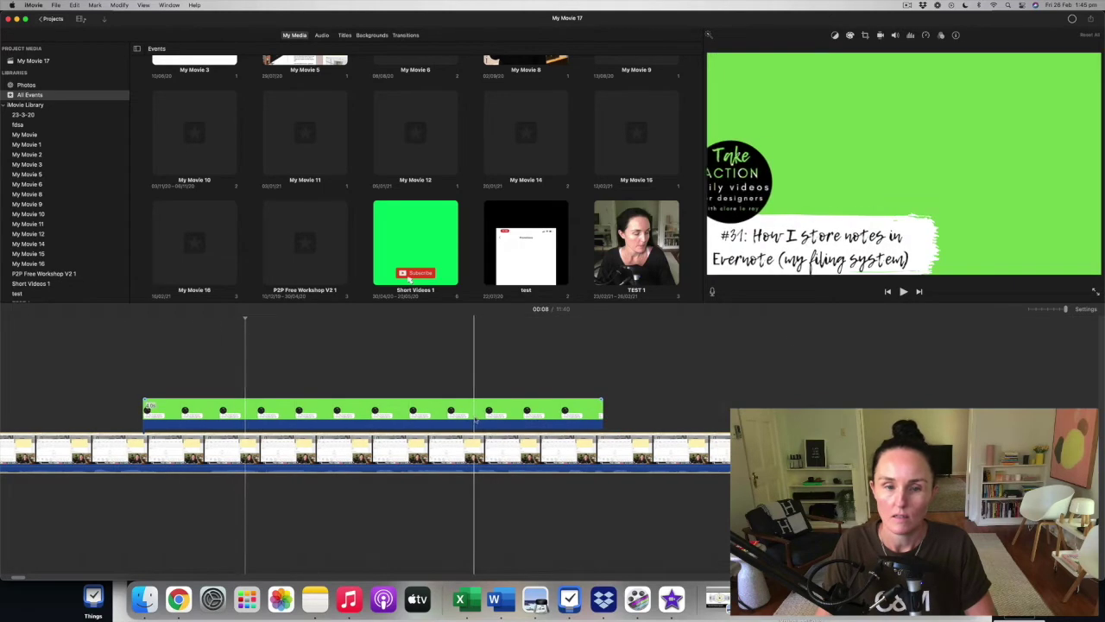
scroll(474, 420, left, 10)
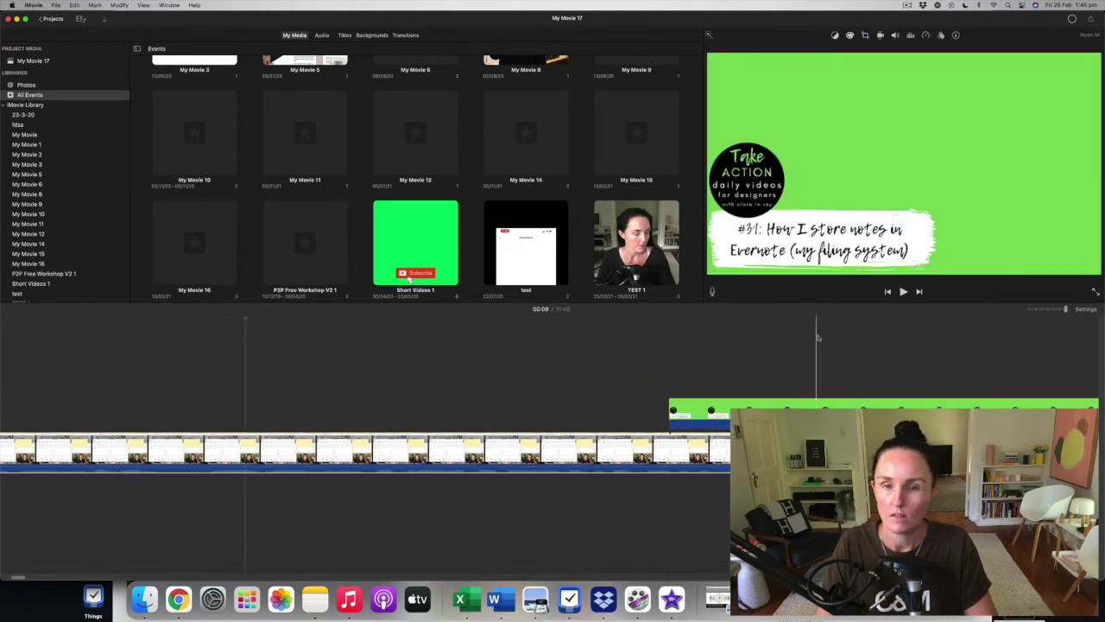
scroll(907, 403, right, 5)
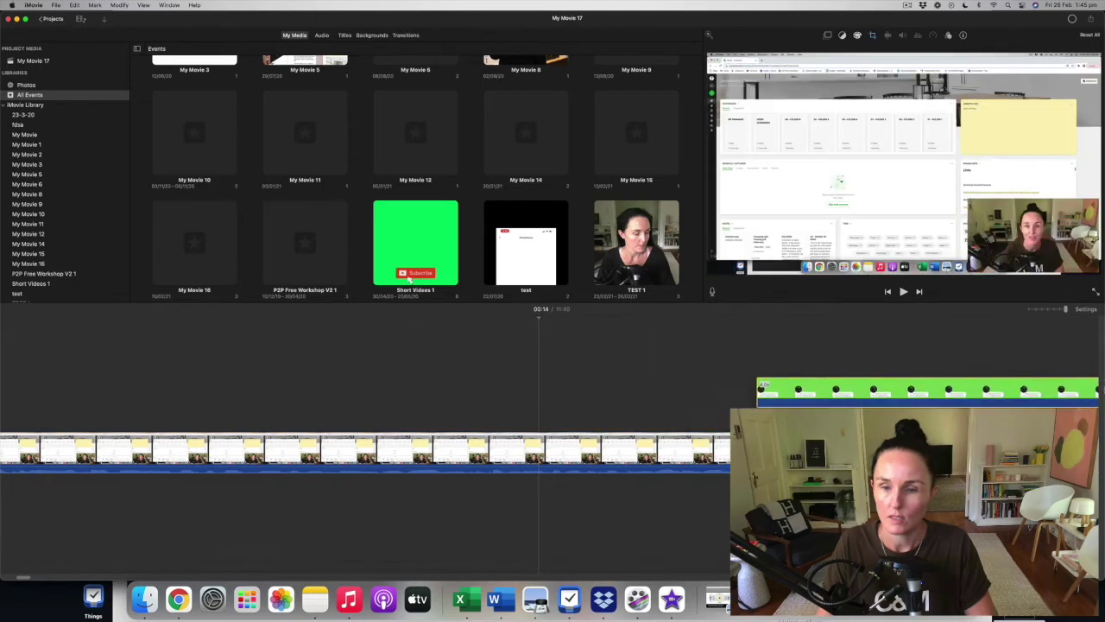
Step: Move the title graphic to start at about 25 seconds and play the video from just before it to check the placement
click(903, 291)
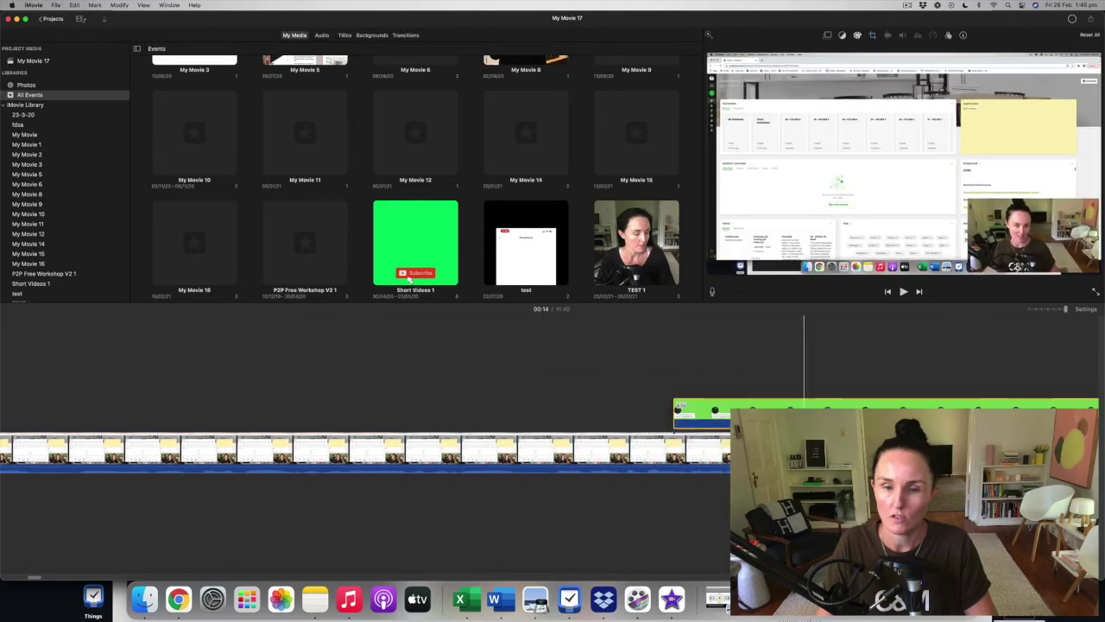
scroll(612, 413, right, 1)
drag(914, 403, 670, 406)
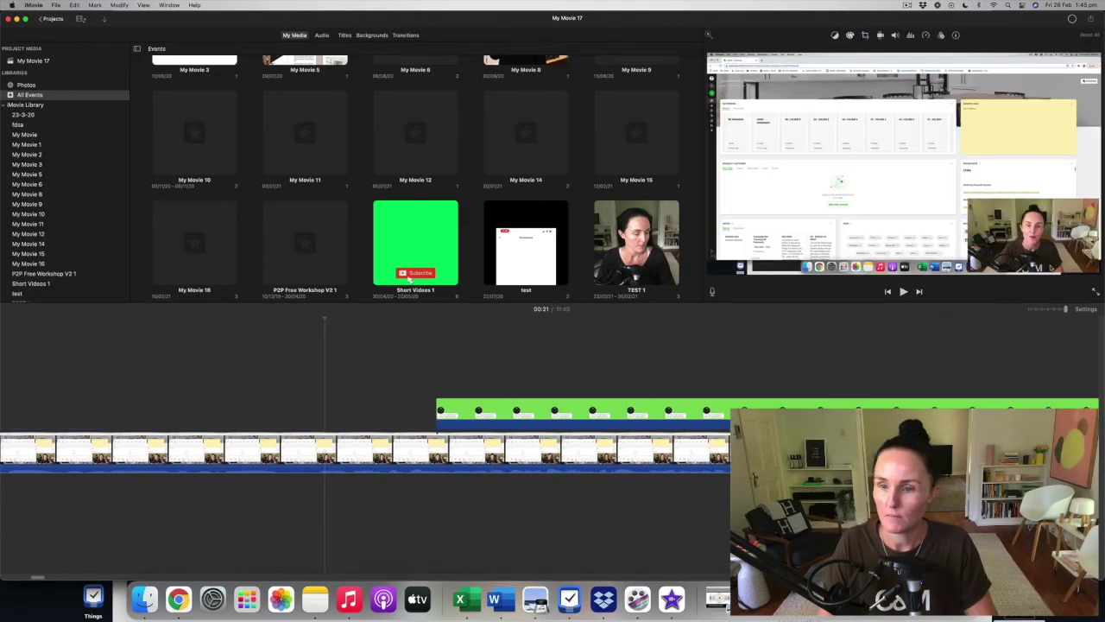
key(space)
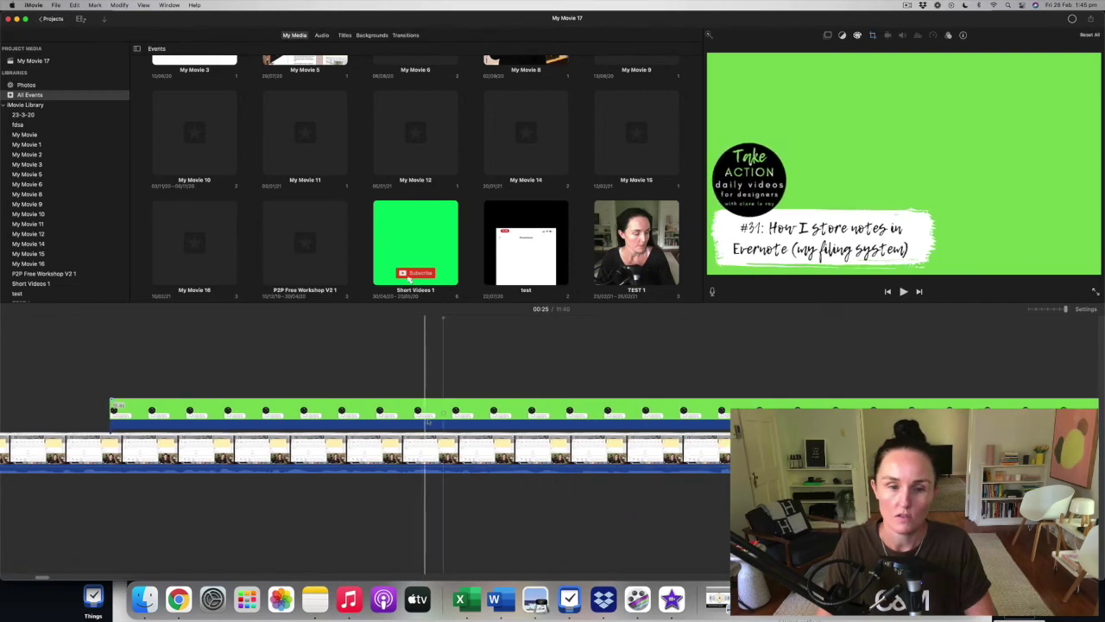
key(space)
drag(860, 402, 865, 414)
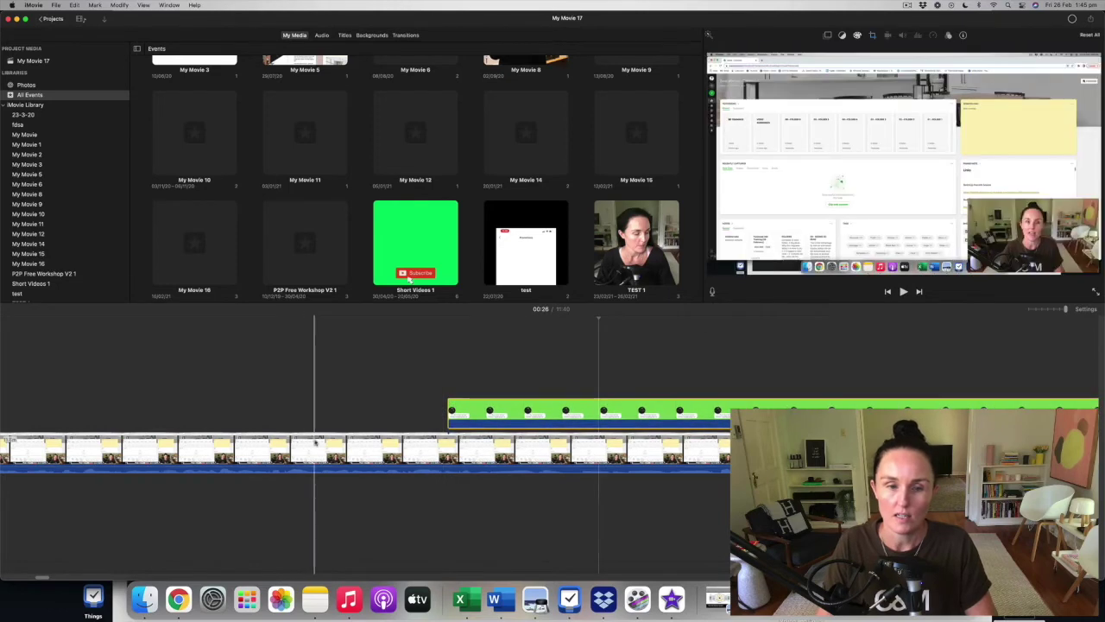
click(314, 442)
click(234, 444)
click(282, 444)
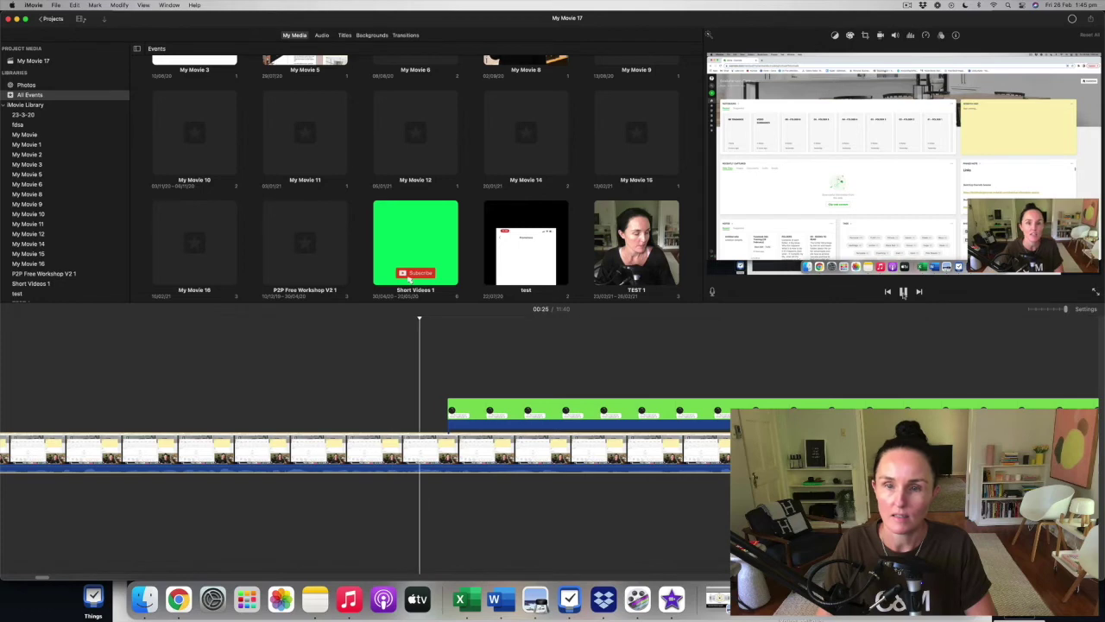
key(space)
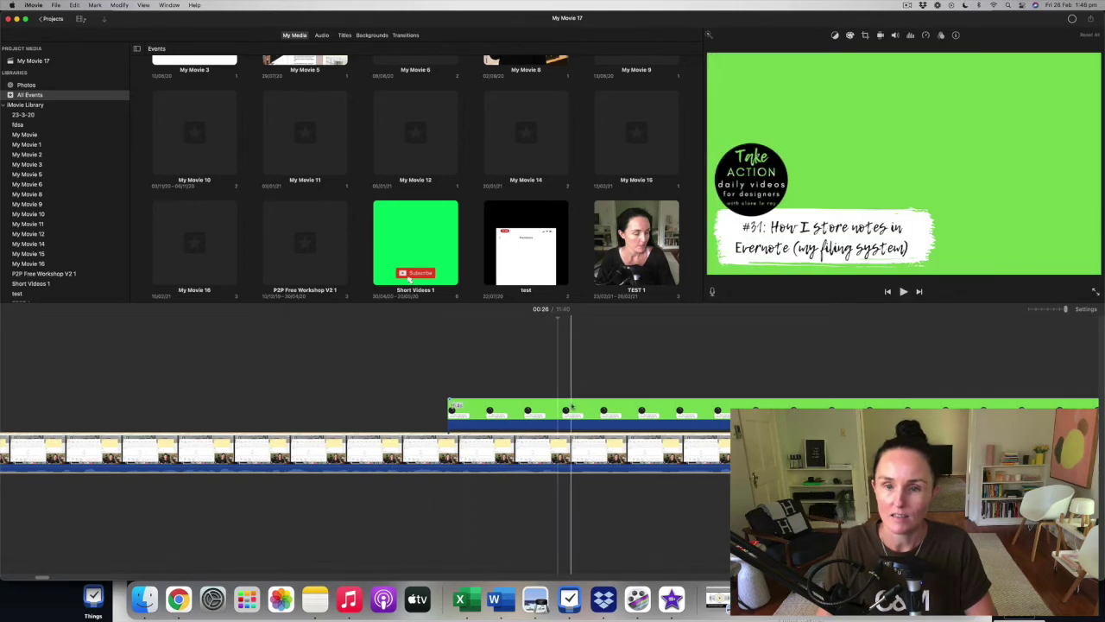
Step: Set the title graphic's video overlay mode to Green/Blue Screen and play the section with the title
click(595, 418)
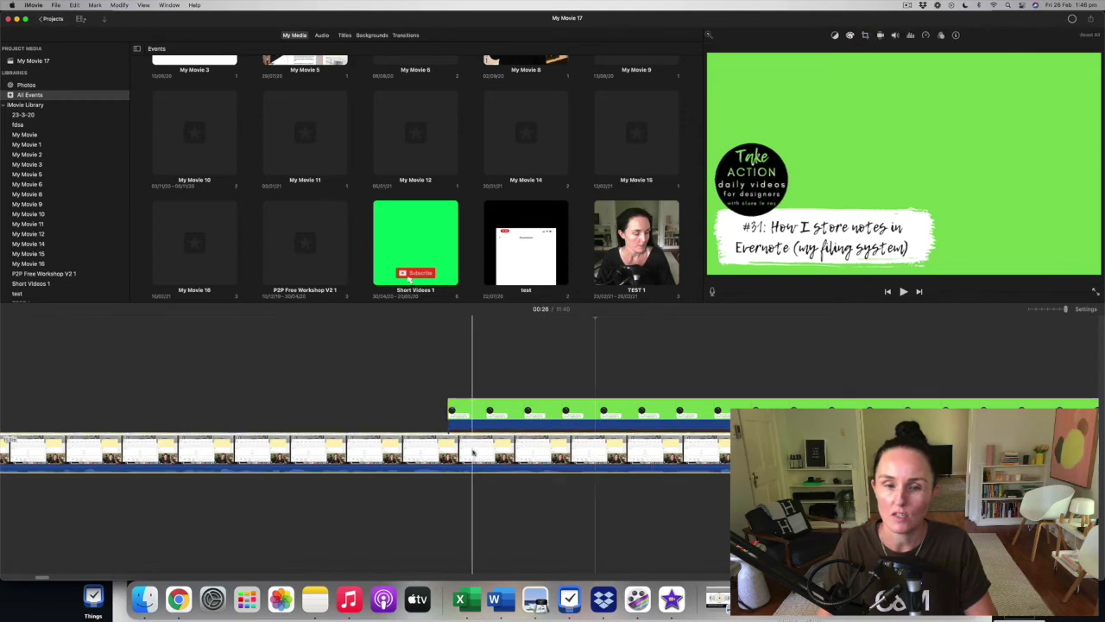
click(484, 418)
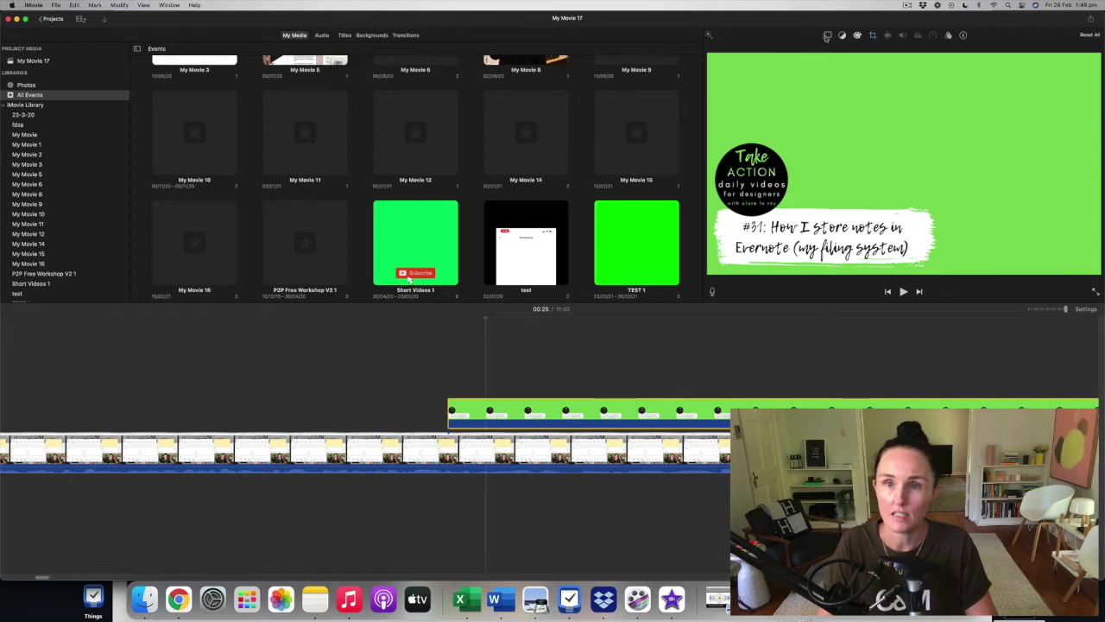
click(827, 36)
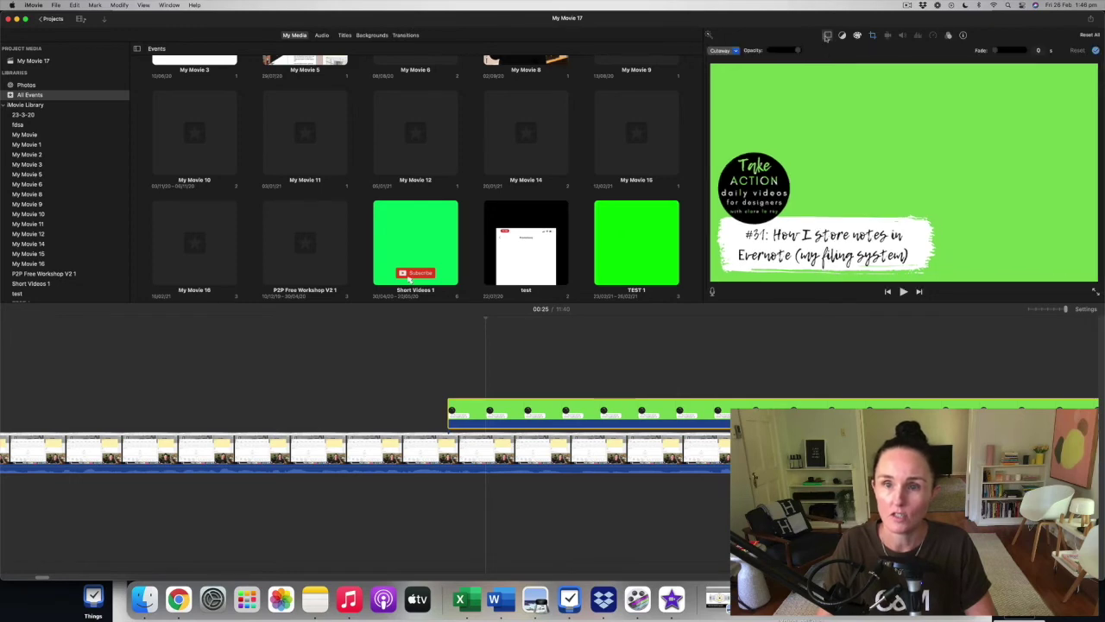
click(737, 51)
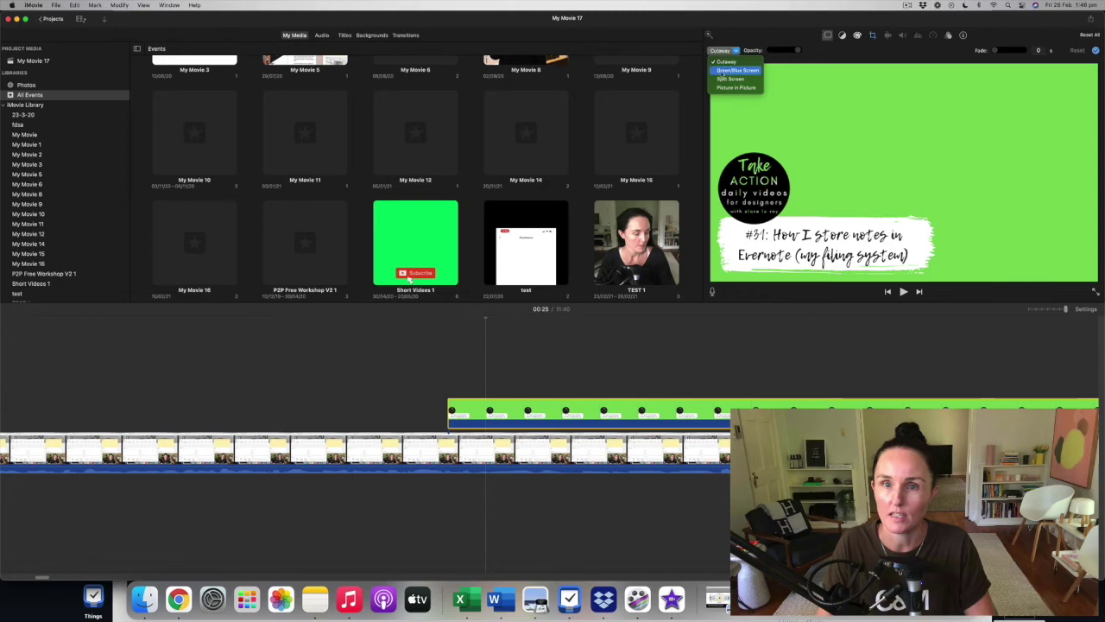
click(730, 71)
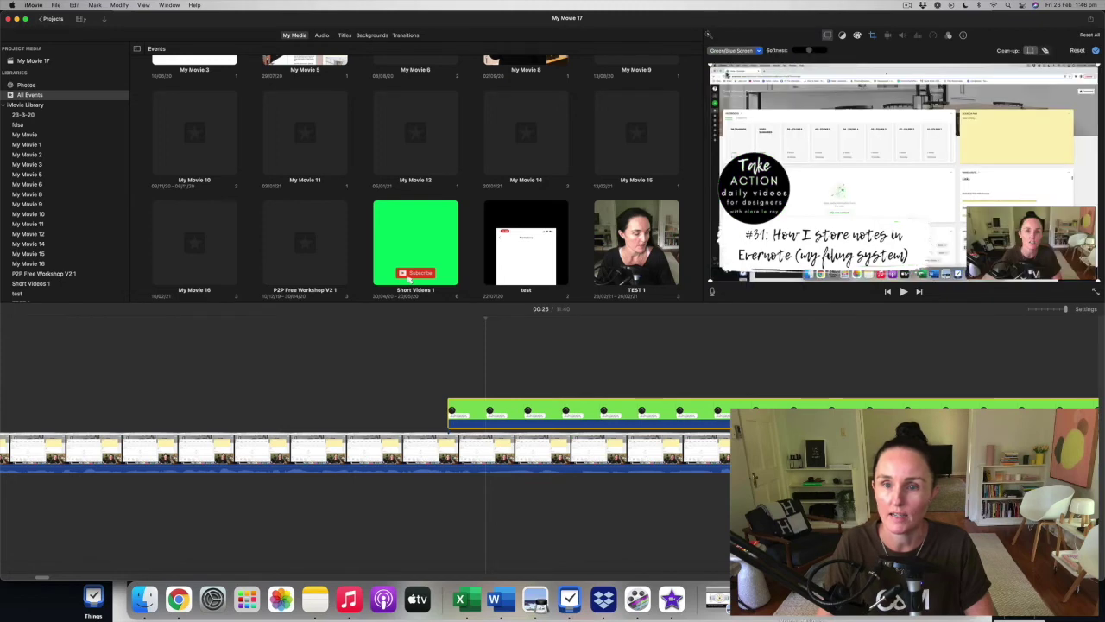
click(363, 440)
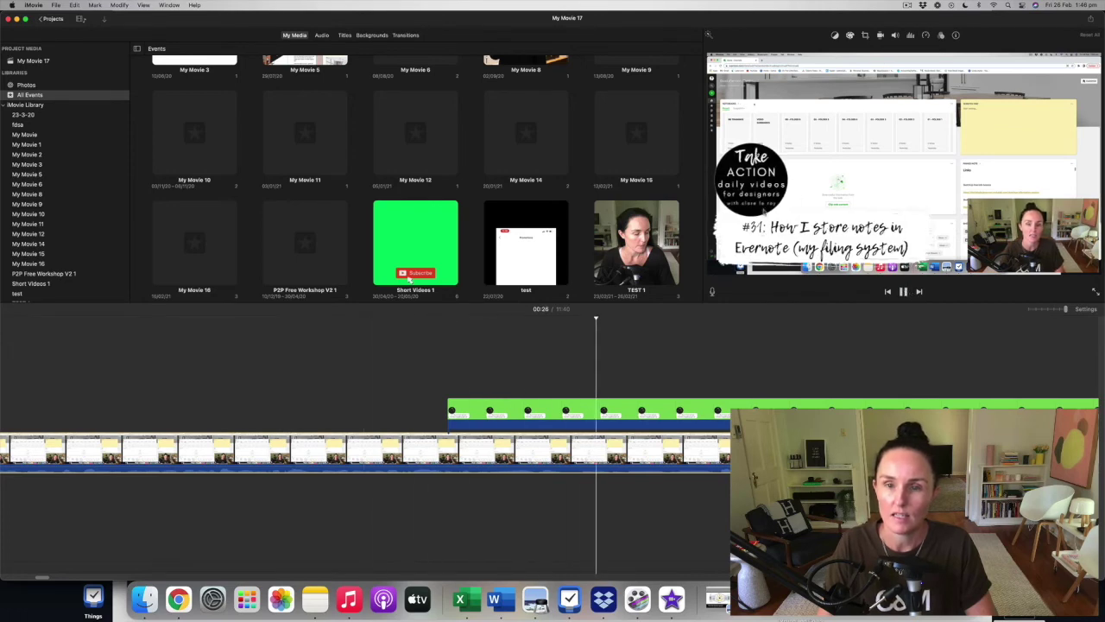
key(space)
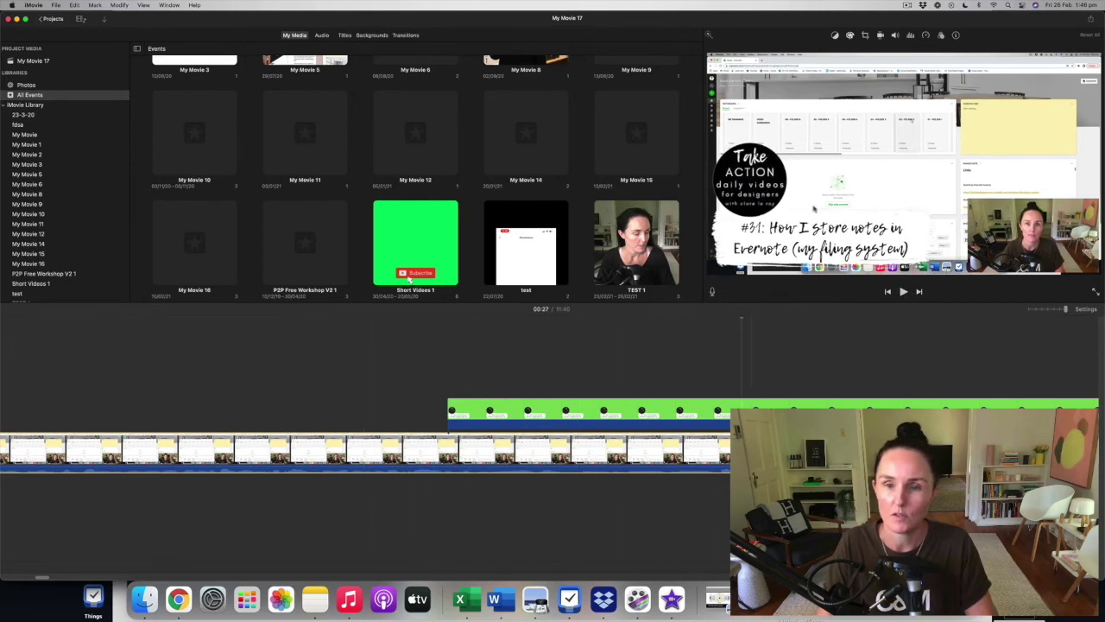
Step: Change the title graphic's crop style to Fit, apply it, and play the title section to check for movement
click(663, 412)
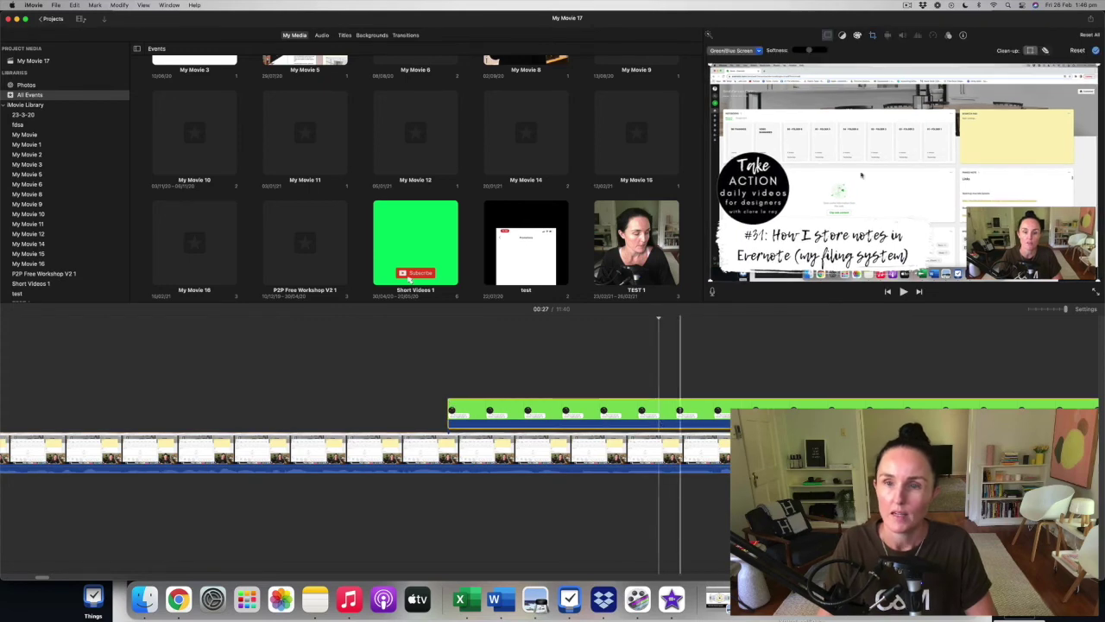
click(873, 36)
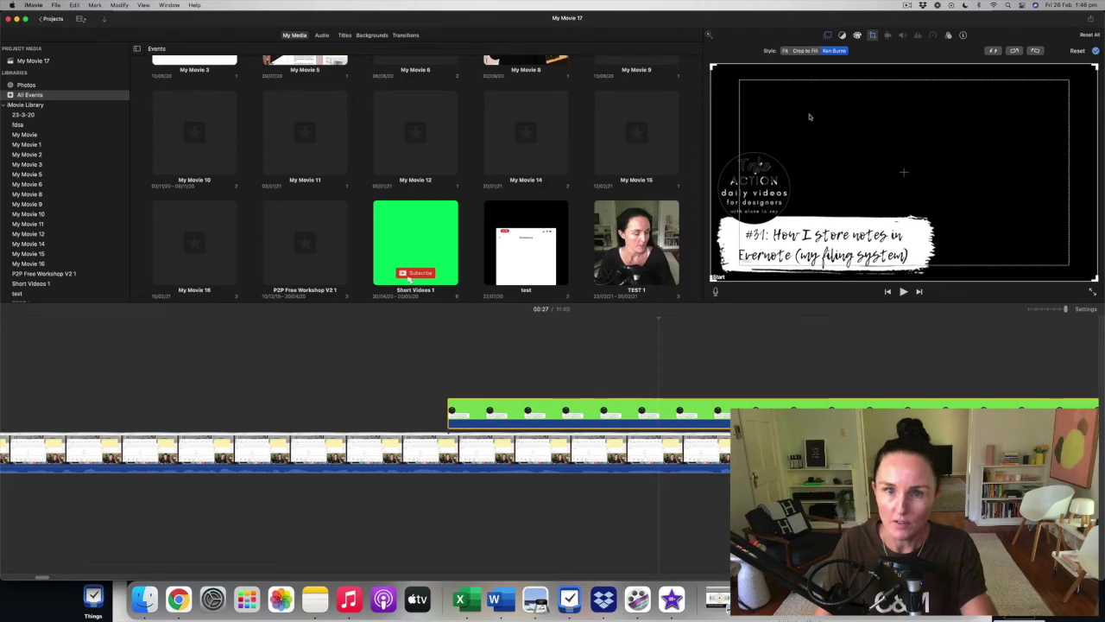
click(784, 51)
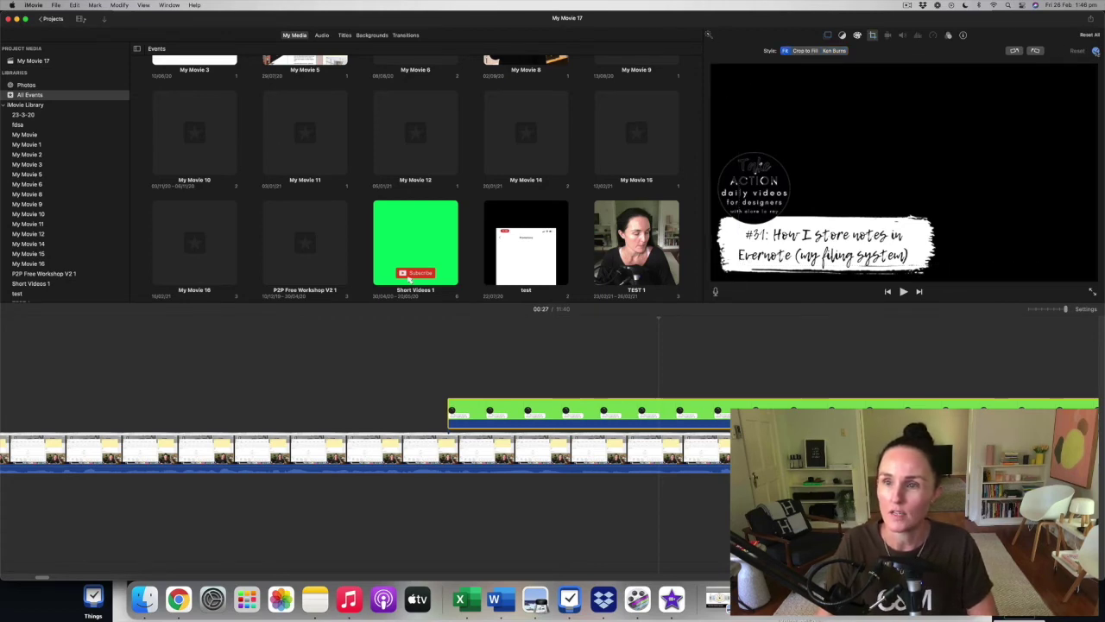
click(1095, 51)
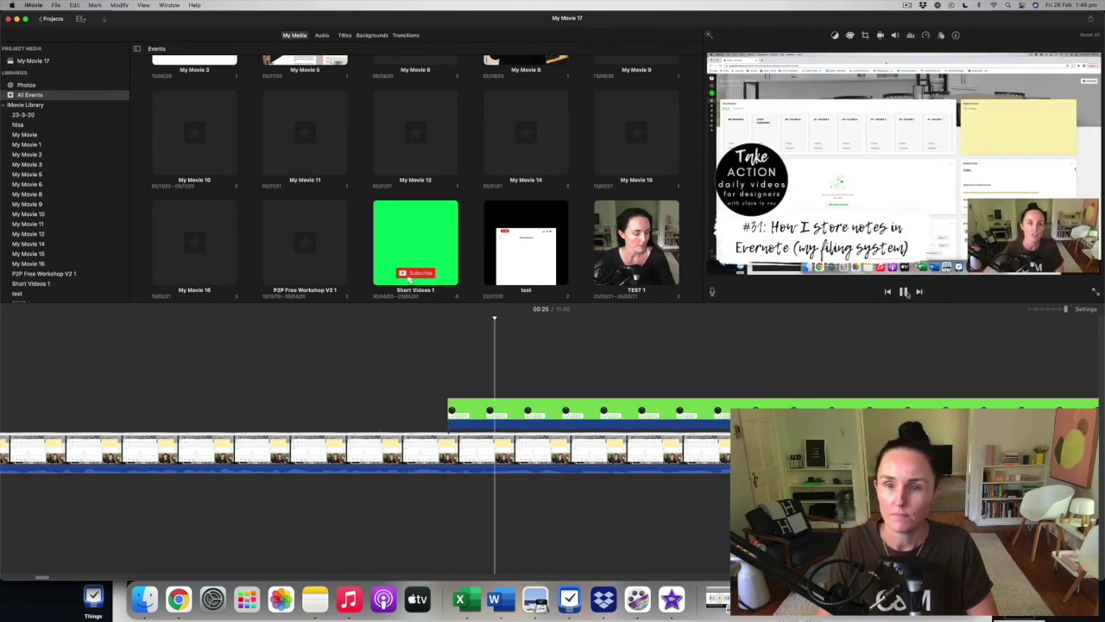
click(904, 292)
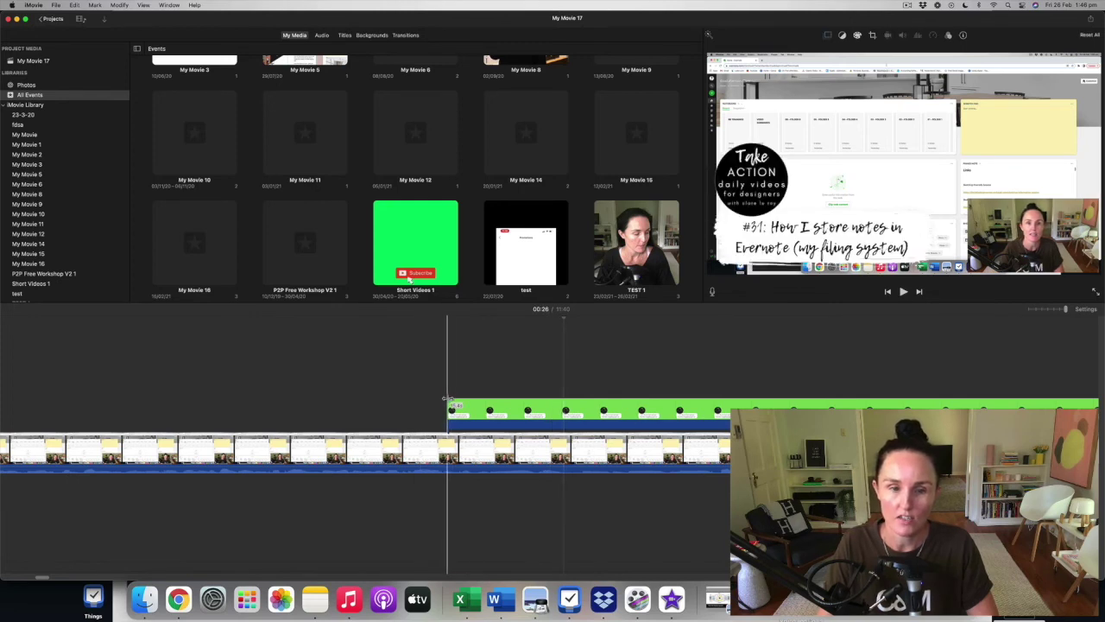
Step: Add a gradual fade-in to the start of the title graphic and play the video from just before it
drag(451, 403, 645, 406)
click(349, 371)
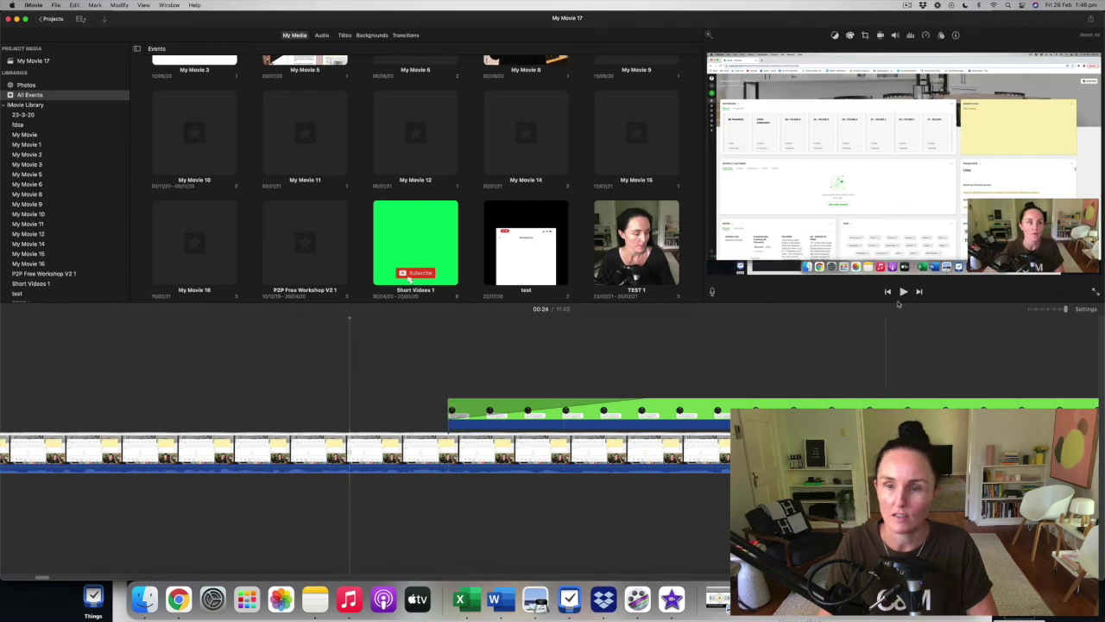
scroll(965, 397, right, 8)
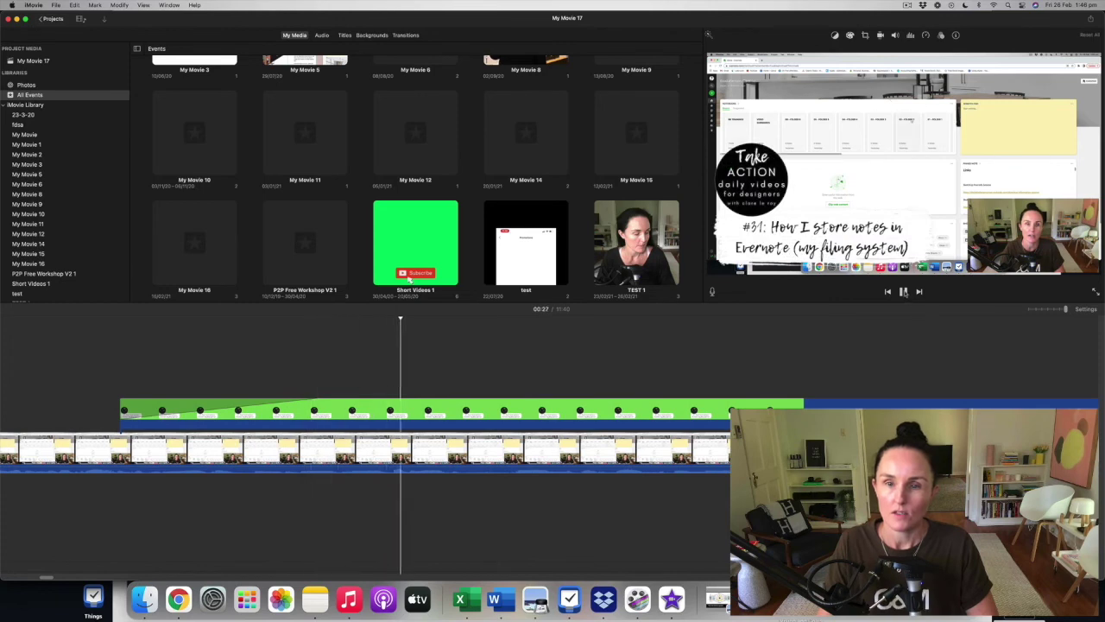
key(space)
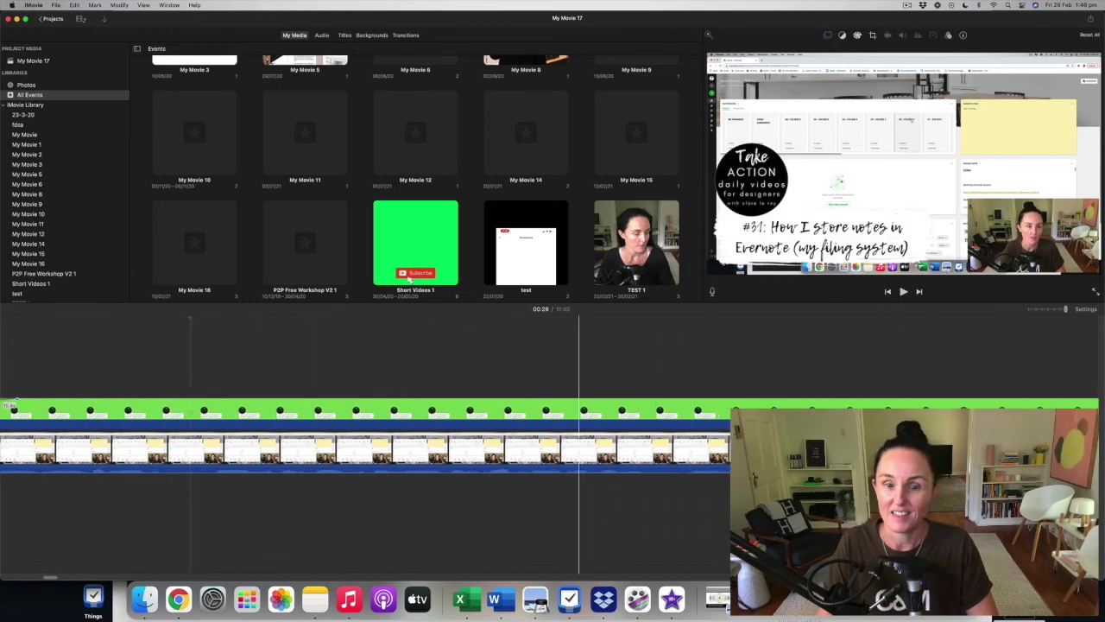
Step: Add a gradual fade-out to the end of the title graphic in the timeline
scroll(366, 444, left, 5)
scroll(366, 445, left, 4)
scroll(366, 444, right, 5)
scroll(366, 444, left, 1)
scroll(366, 445, right, 8)
scroll(366, 444, right, 5)
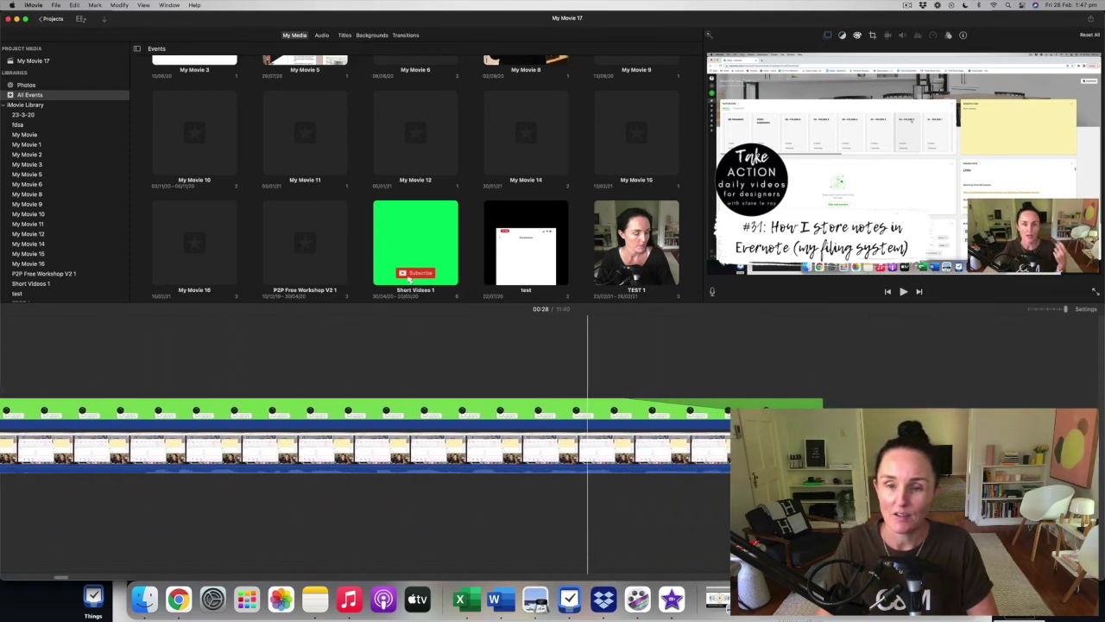
scroll(366, 444, right, 4)
scroll(366, 444, right, 3)
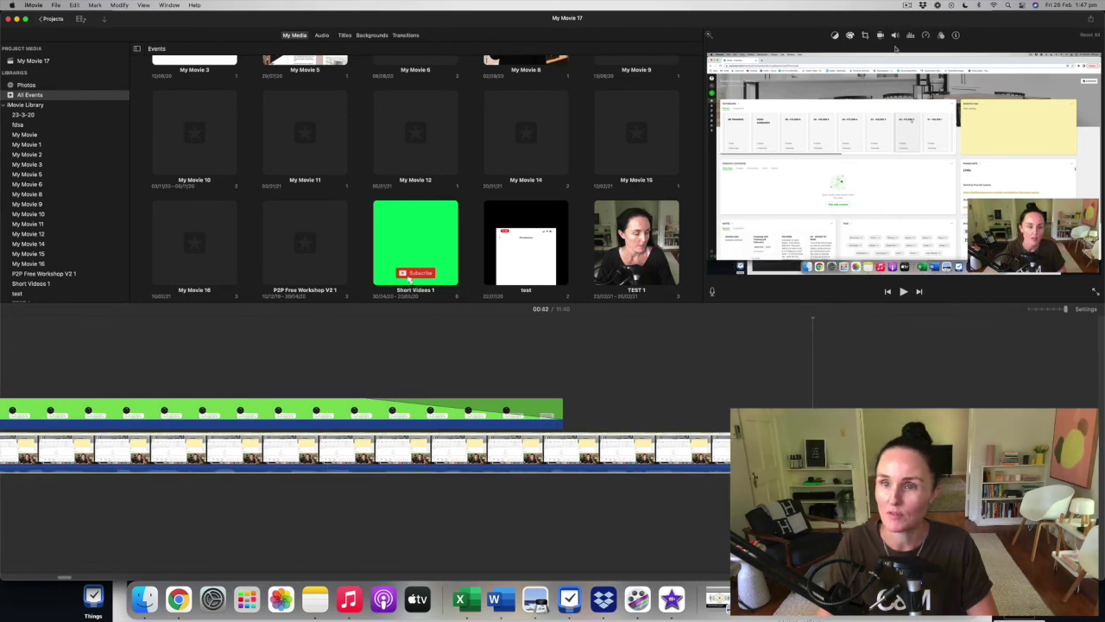
Step: Look at the video clip's filter and audio effect settings, and return to just before the title graphic's fade-in
click(940, 36)
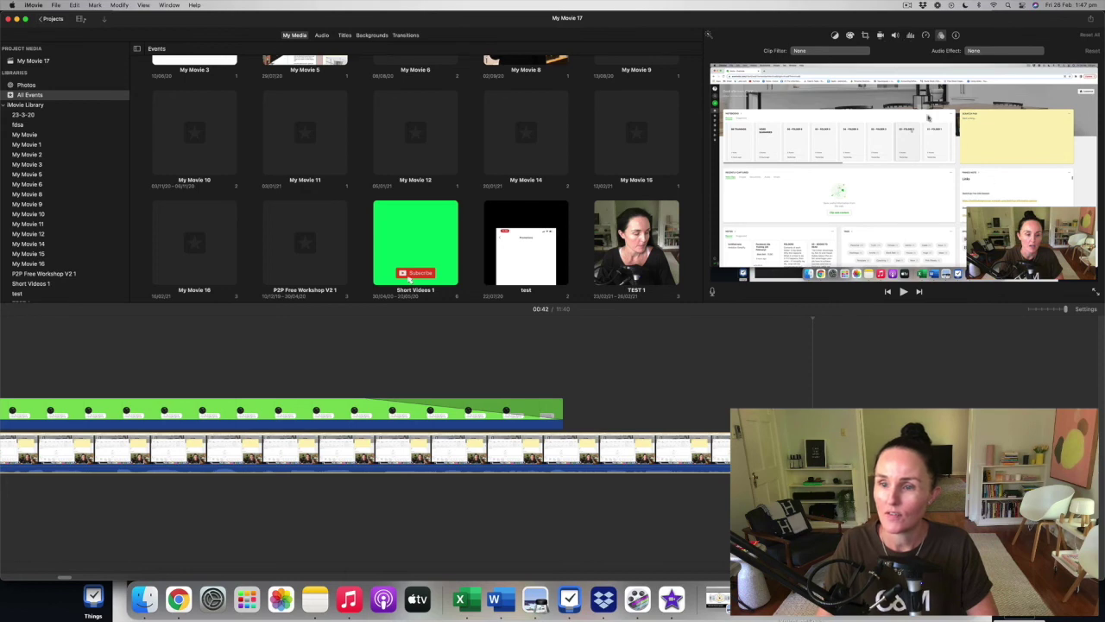
scroll(366, 445, right, 5)
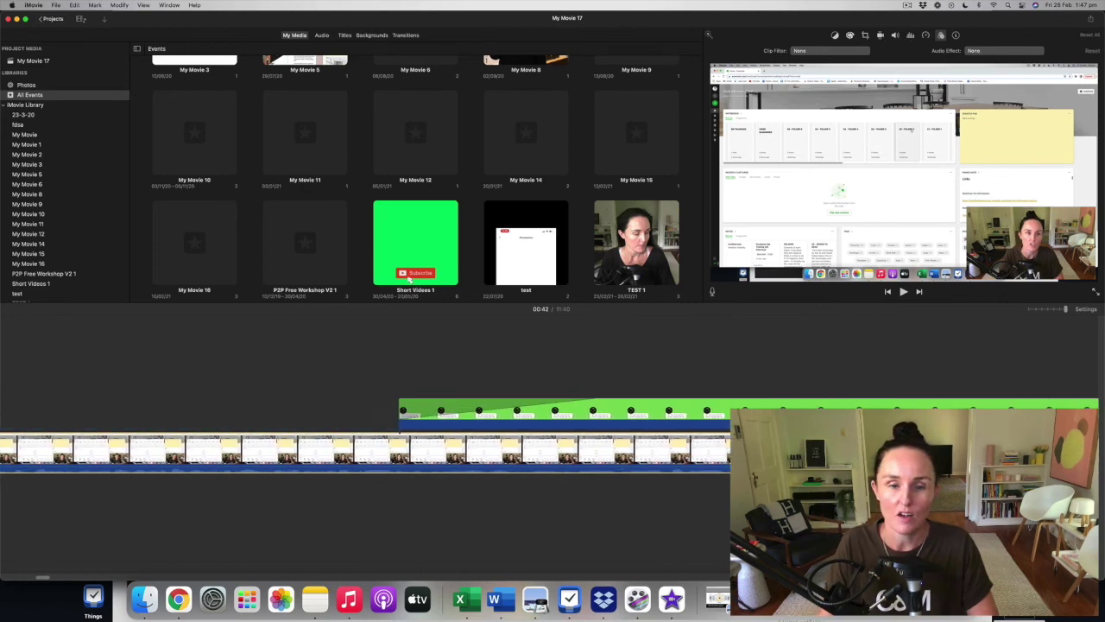
scroll(366, 444, left, 1)
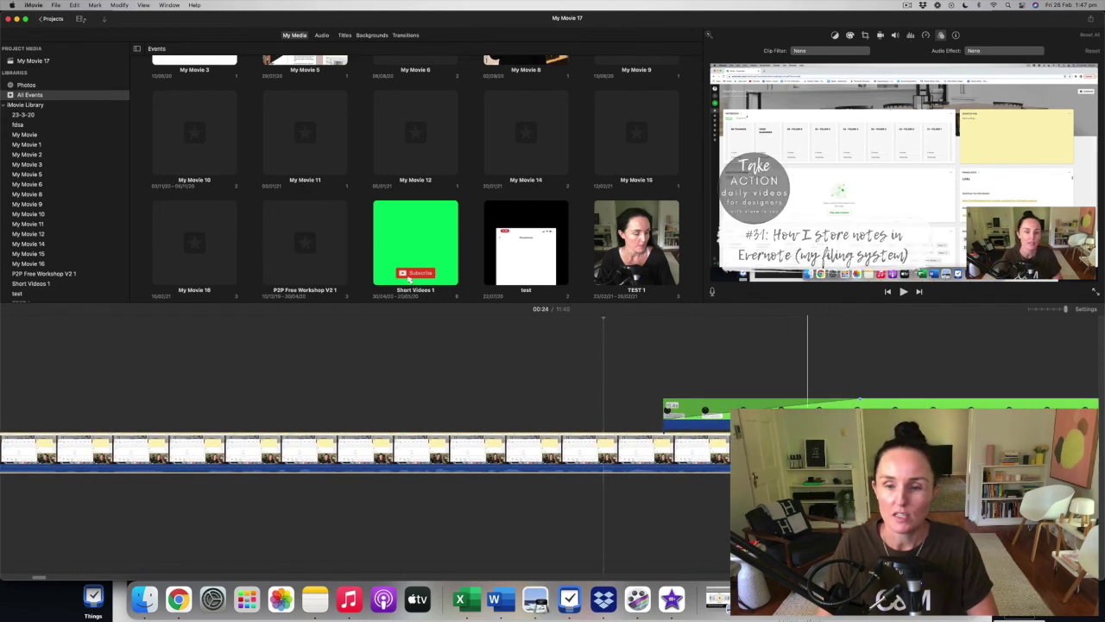
scroll(366, 445, right, 3)
scroll(779, 400, right, 2)
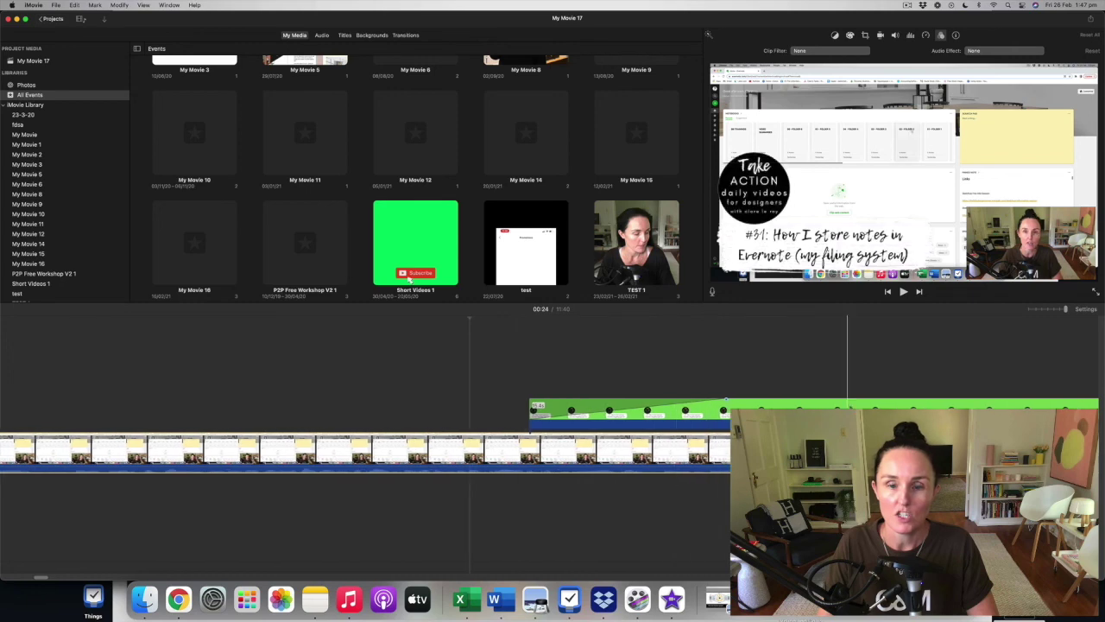
click(665, 413)
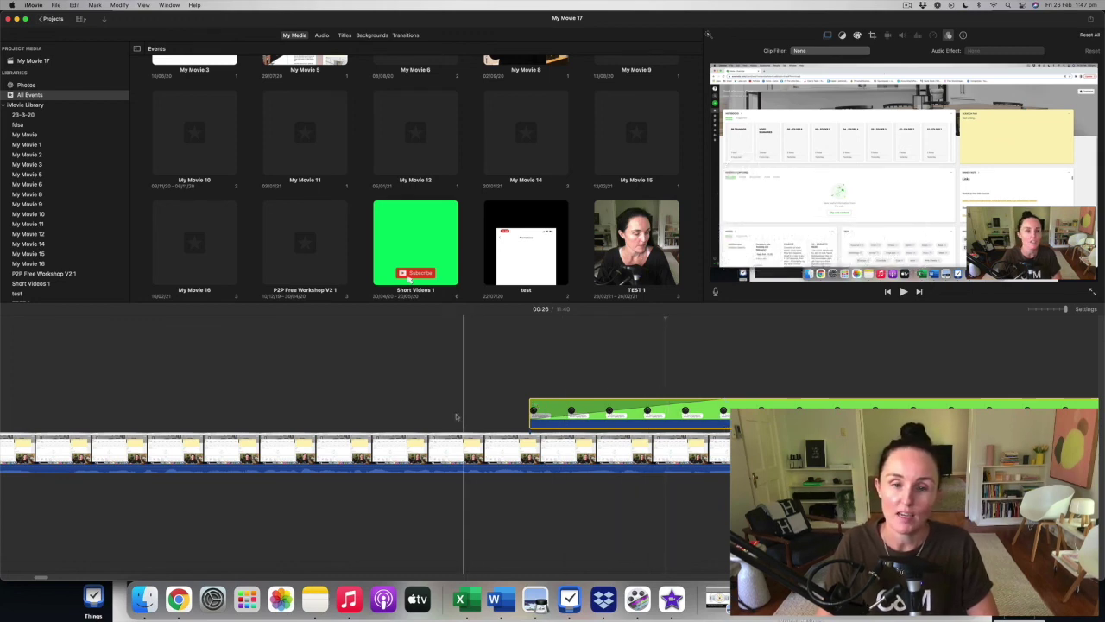
click(452, 449)
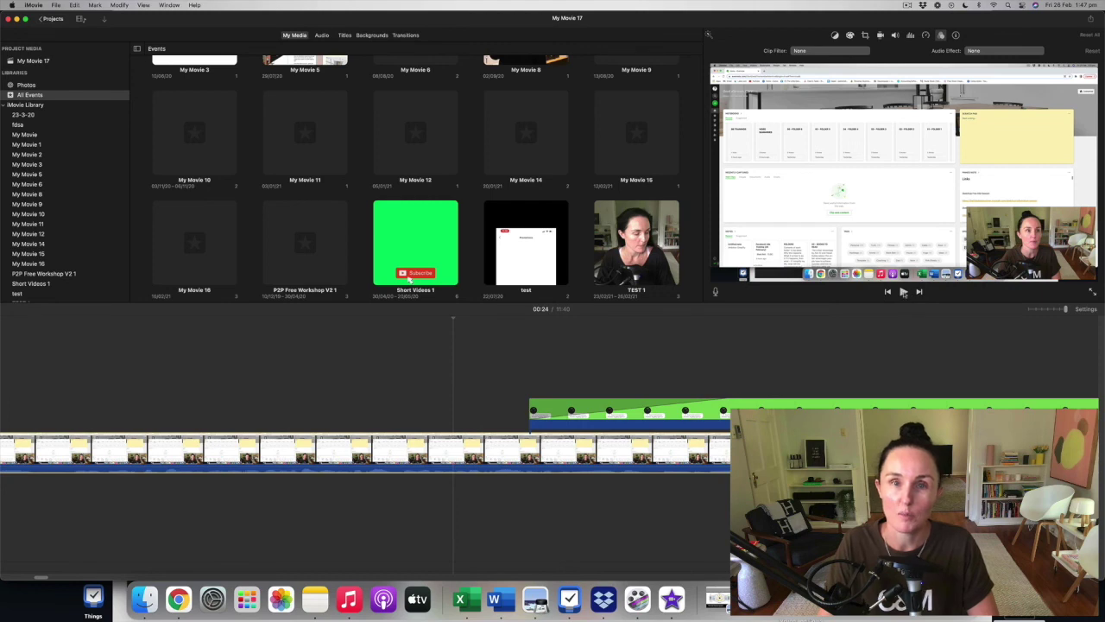